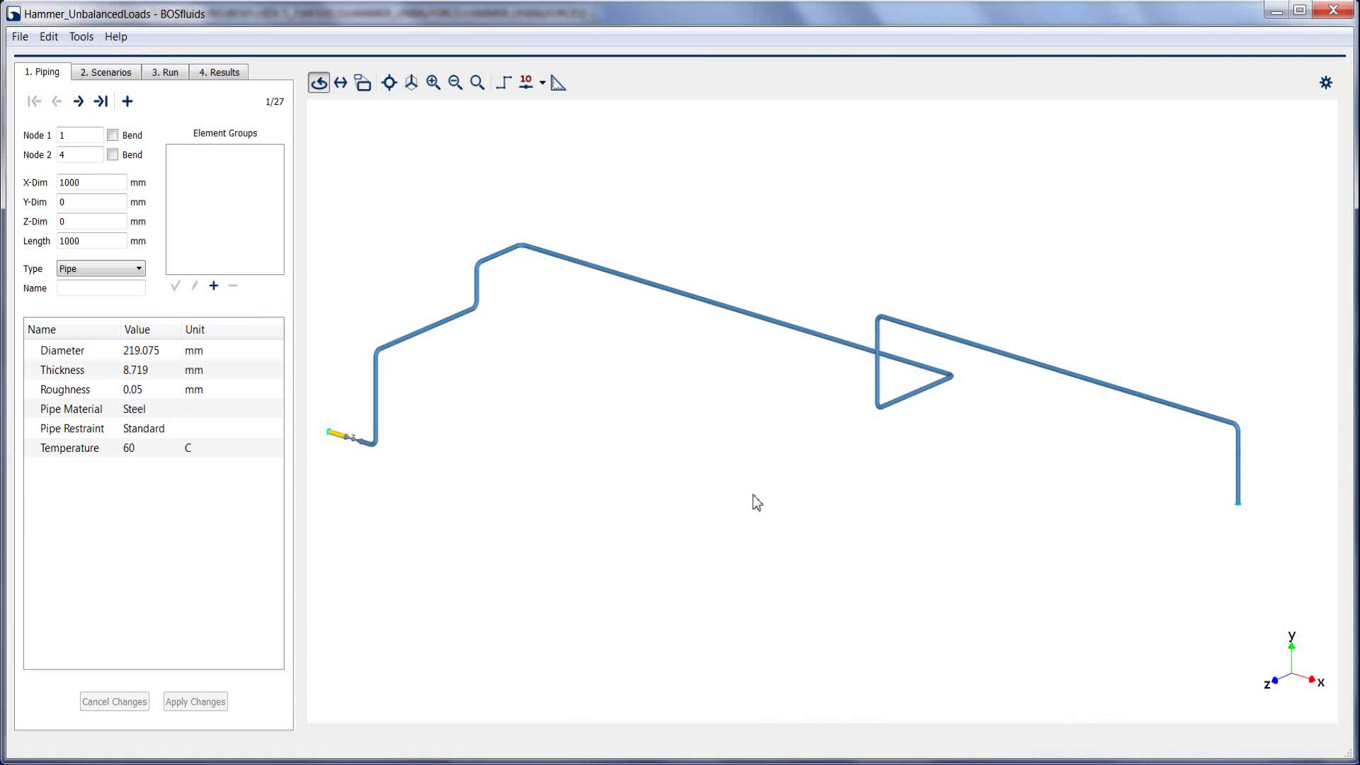
Step: Show node numbers along the Hammer_UnbalancedLoads pipeline and rotate and zoom to see the whole run
left_click(526, 83)
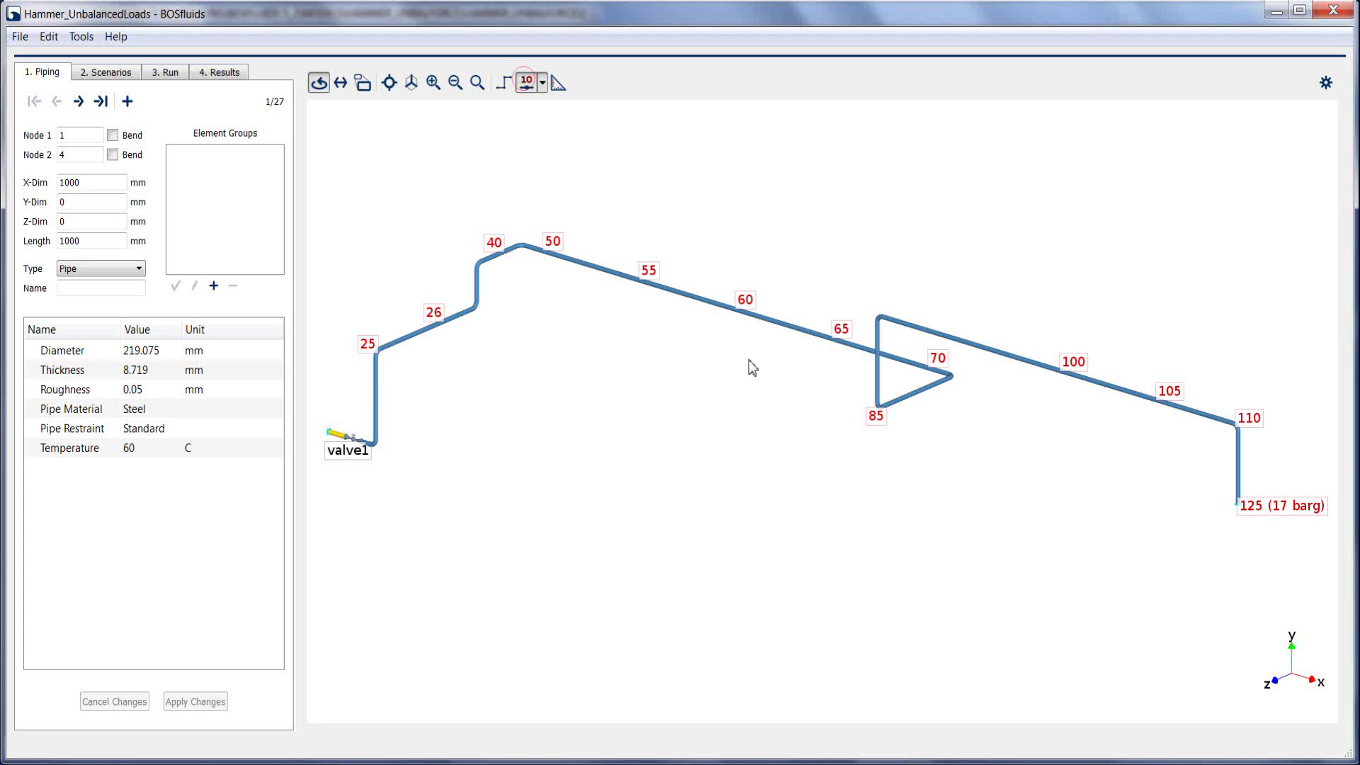
left_click_drag(749, 360, 1205, 359)
scroll(976, 336, "up", 3)
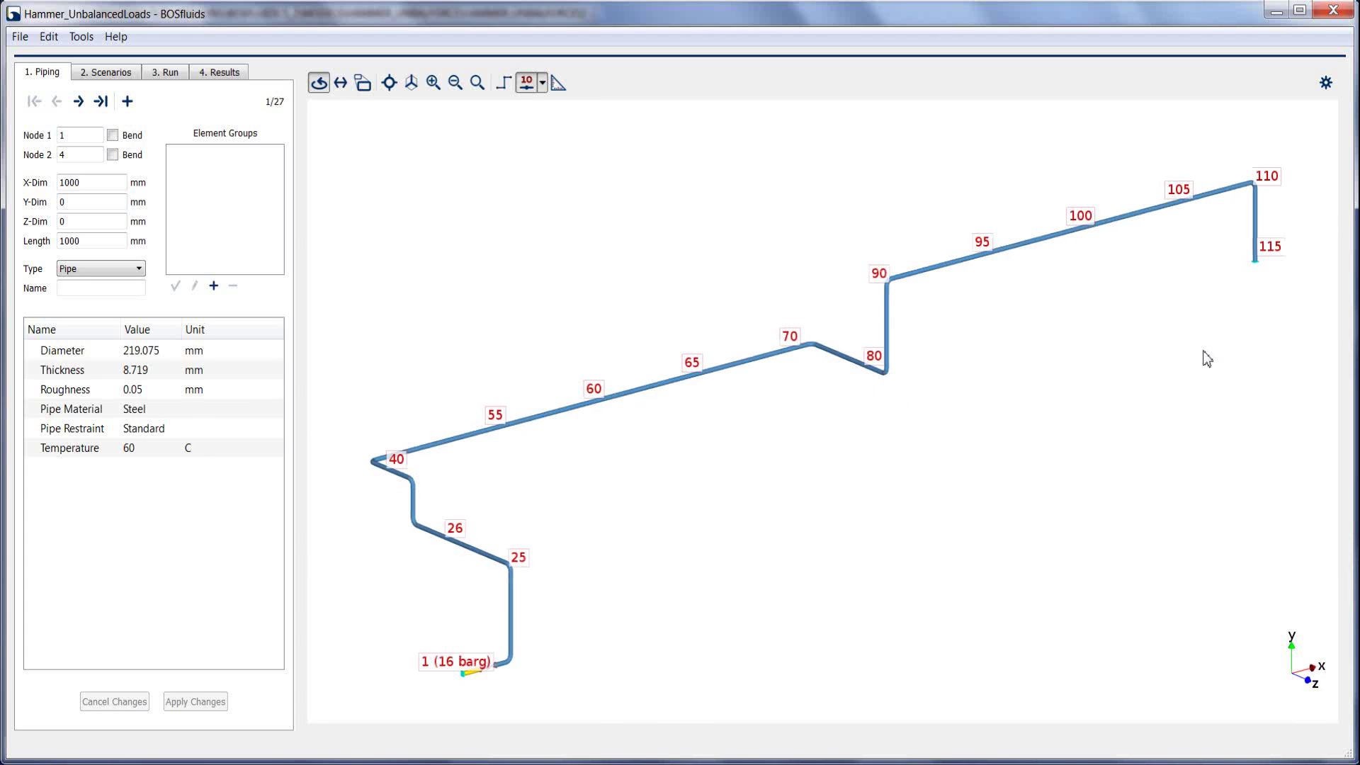
Step: Step to valve1 (nodes 4–5, 219.075 mm diameter, 100% open) to review its settings
left_click(495, 666)
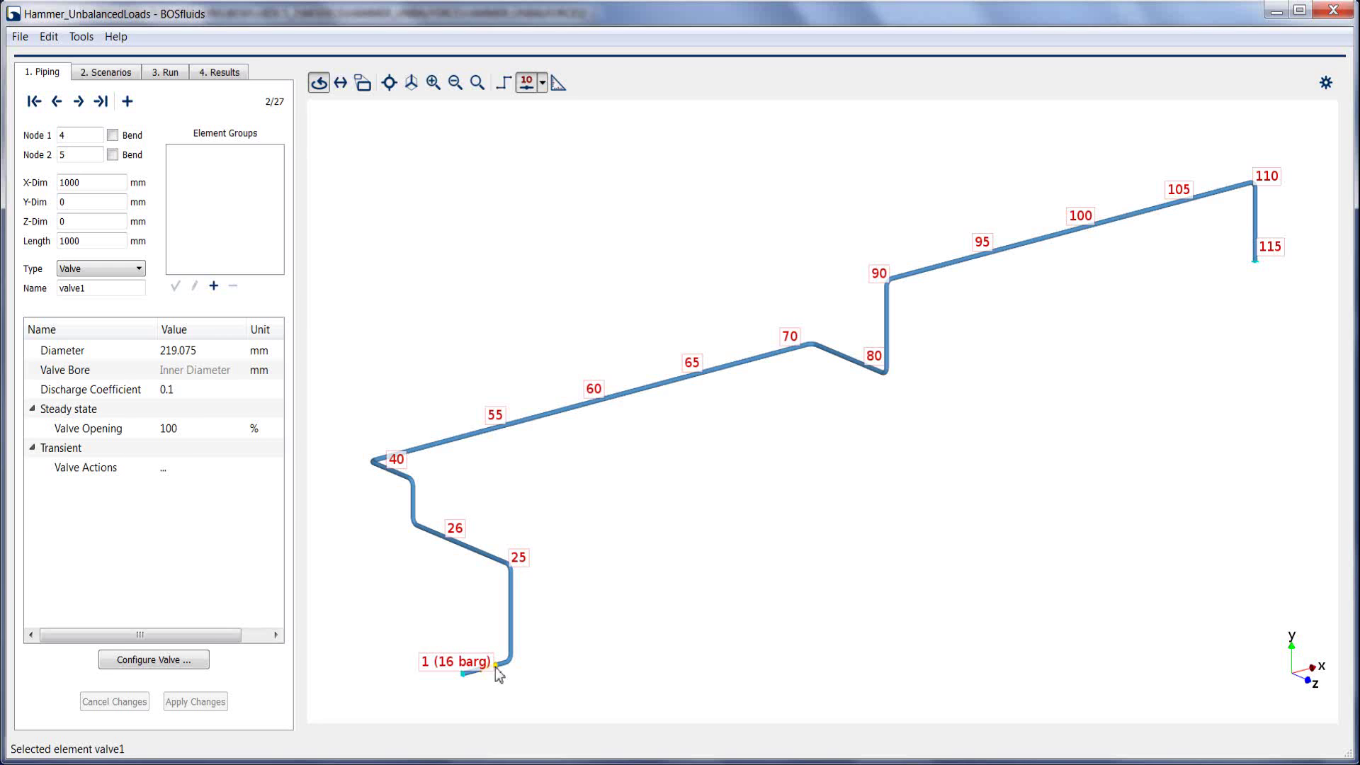
Step: Open the Main scenario's transient Force Pairs list showing pairs 45–75 and 90–110
left_click(97, 80)
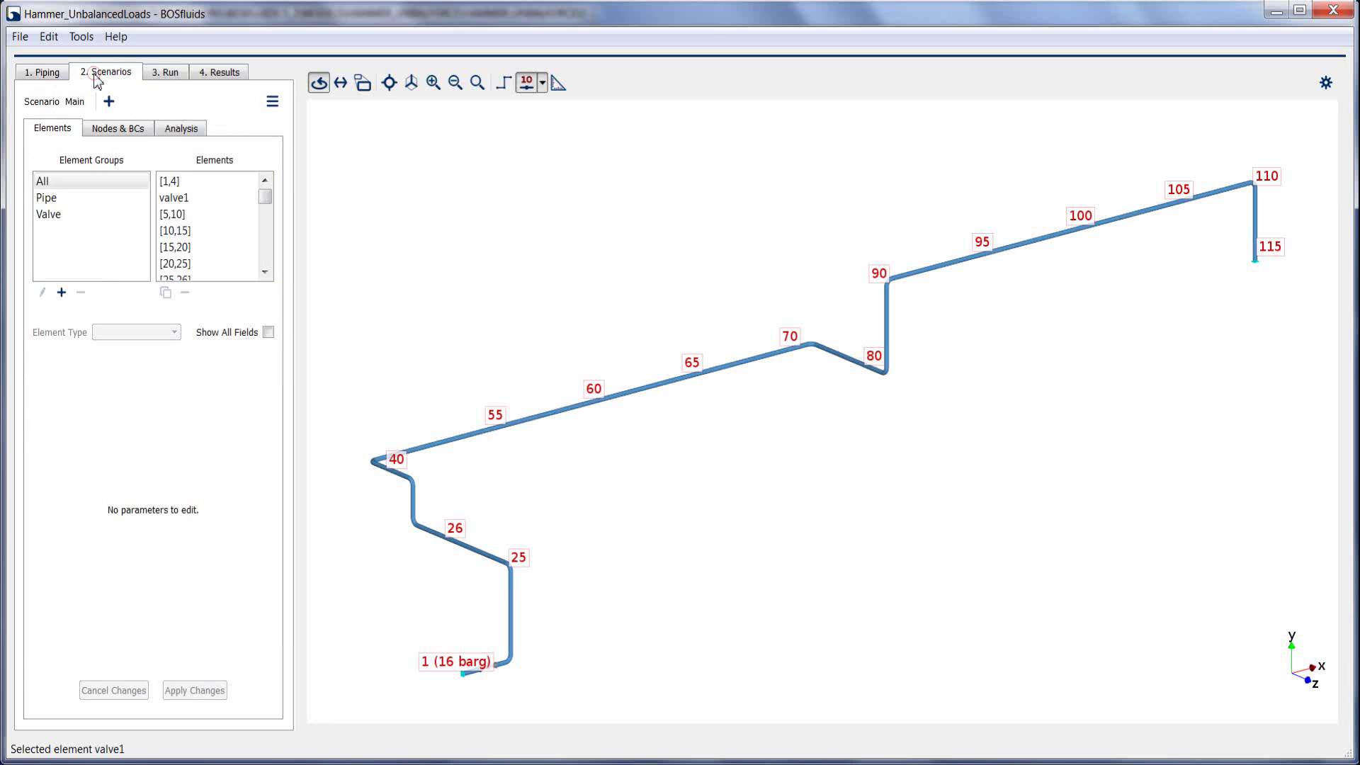
left_click(177, 131)
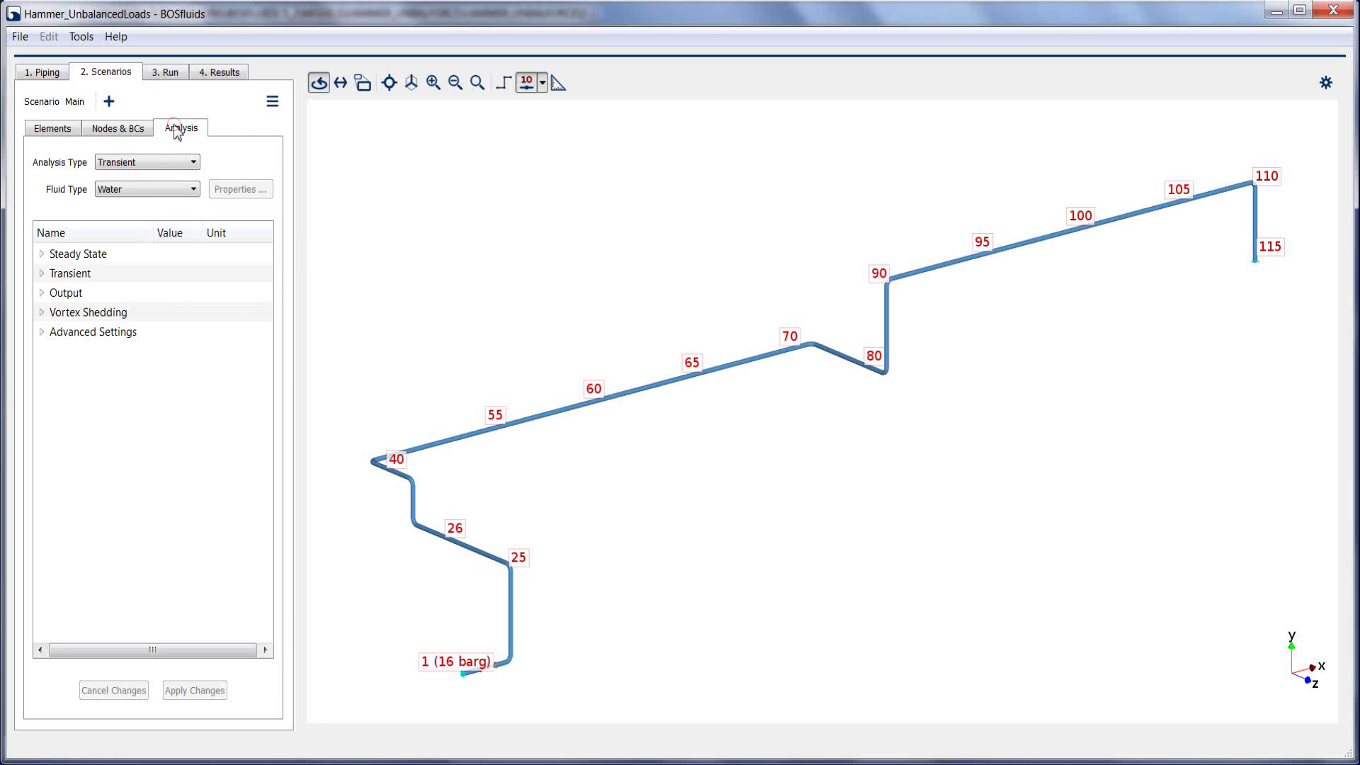
left_click(41, 273)
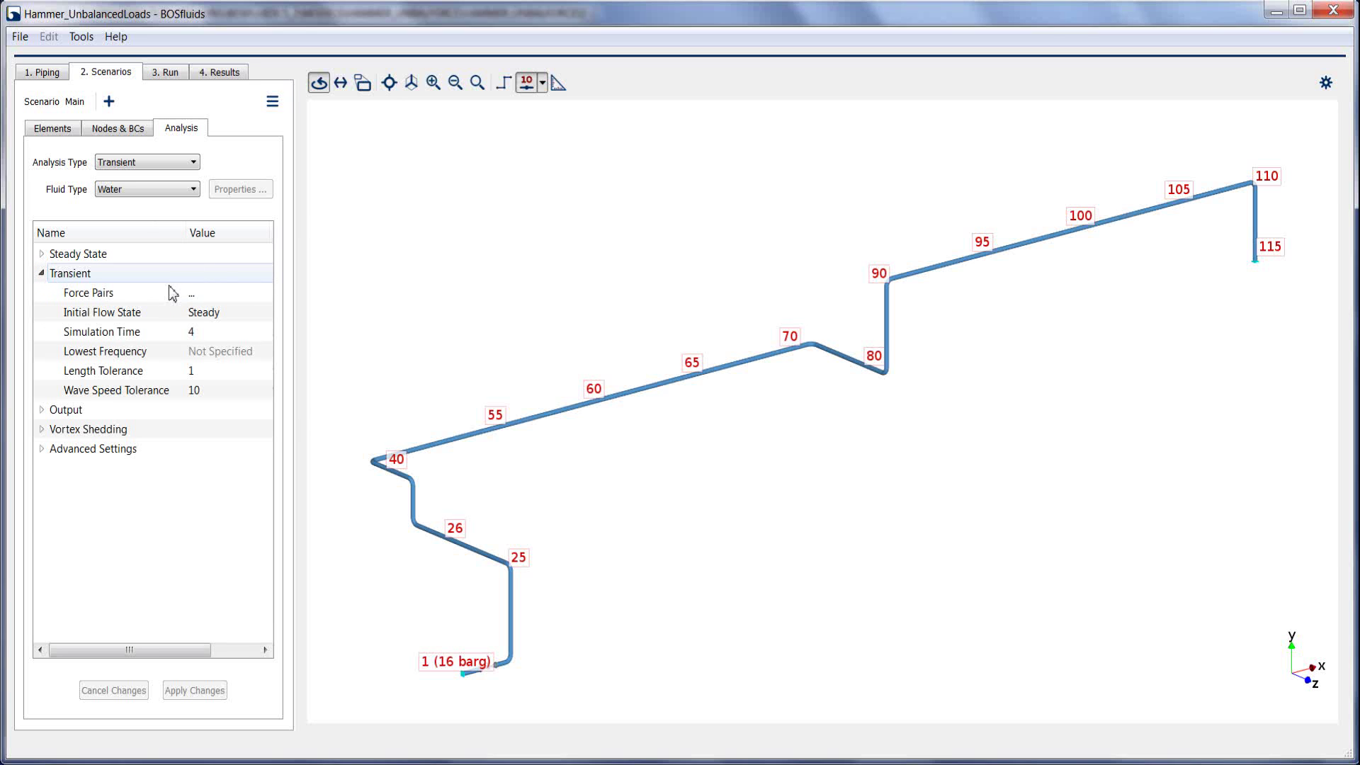
left_click(201, 296)
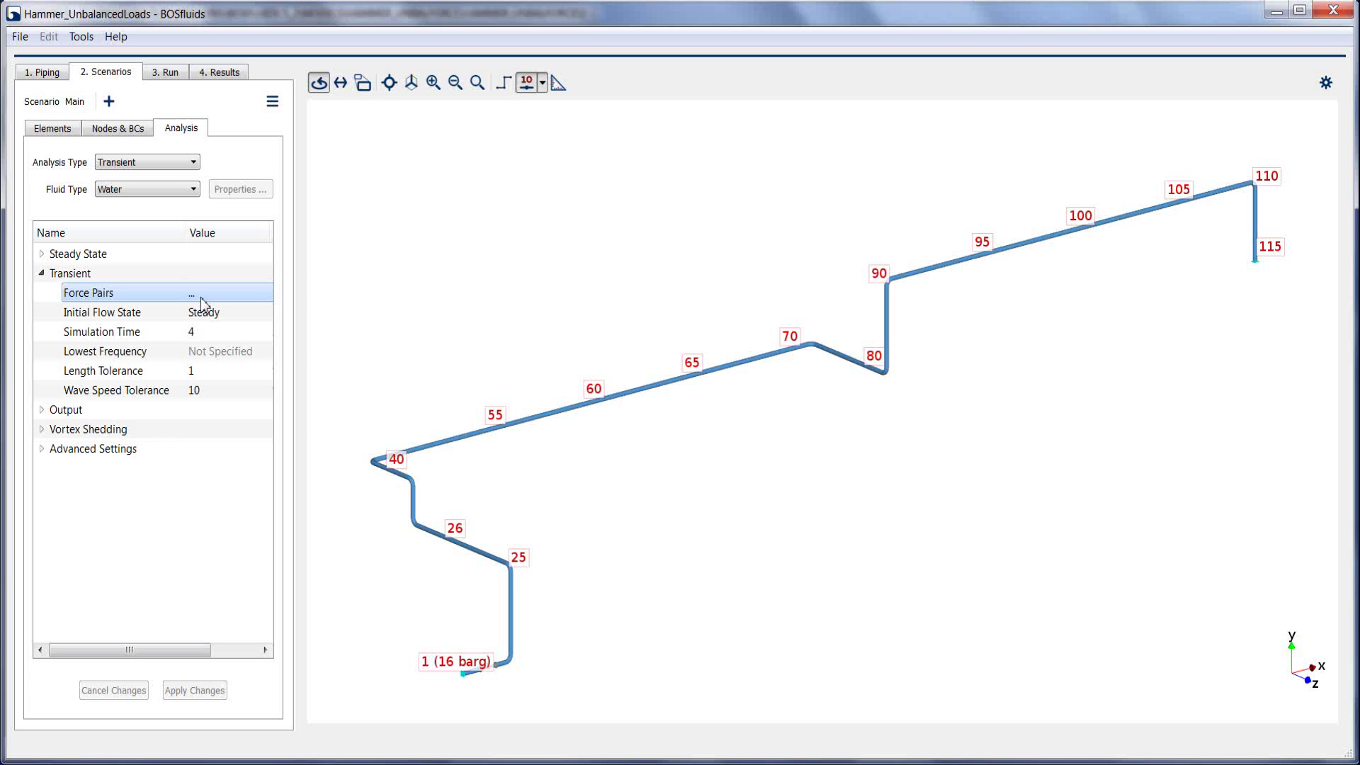
left_click(197, 295)
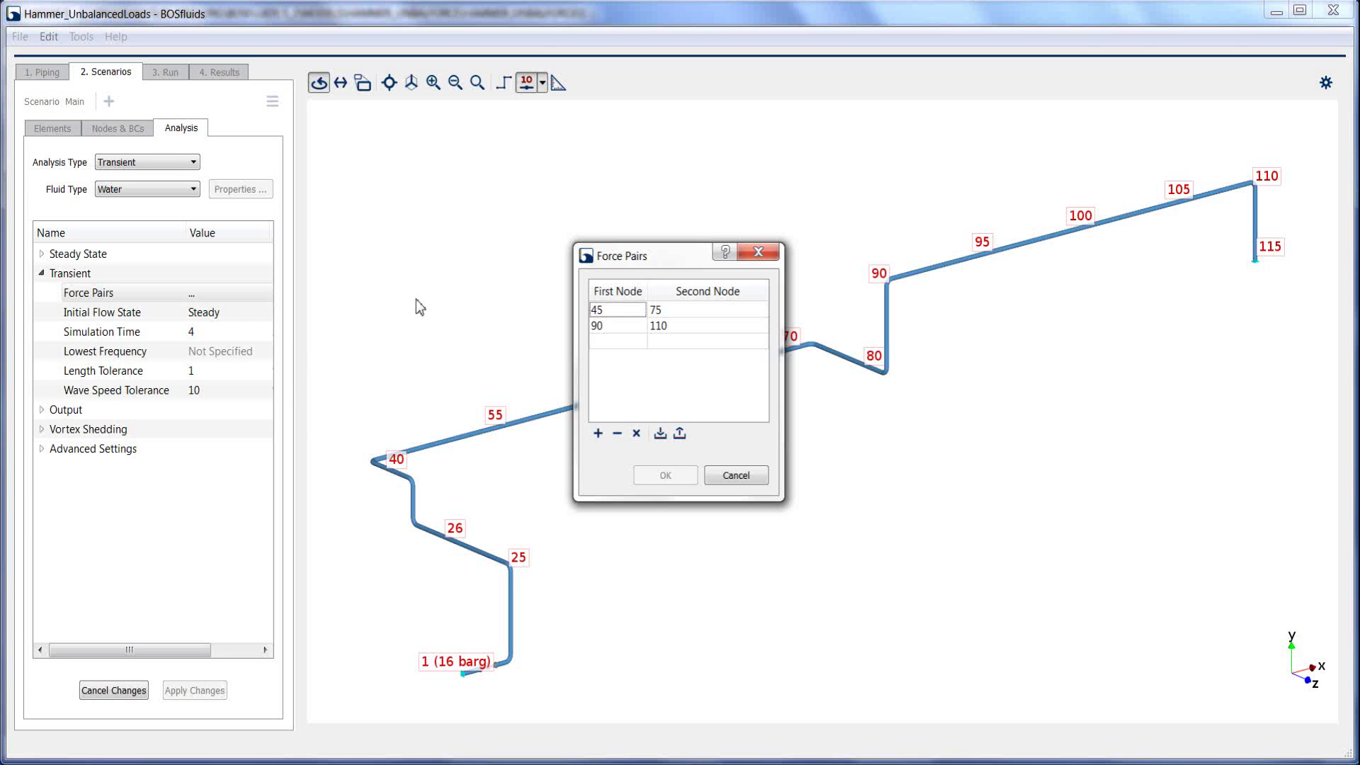
Step: Add force pair nodes 25–30 below 45–75 and 90–110, confirm, and apply the changes
left_click_drag(600, 266, 1062, 288)
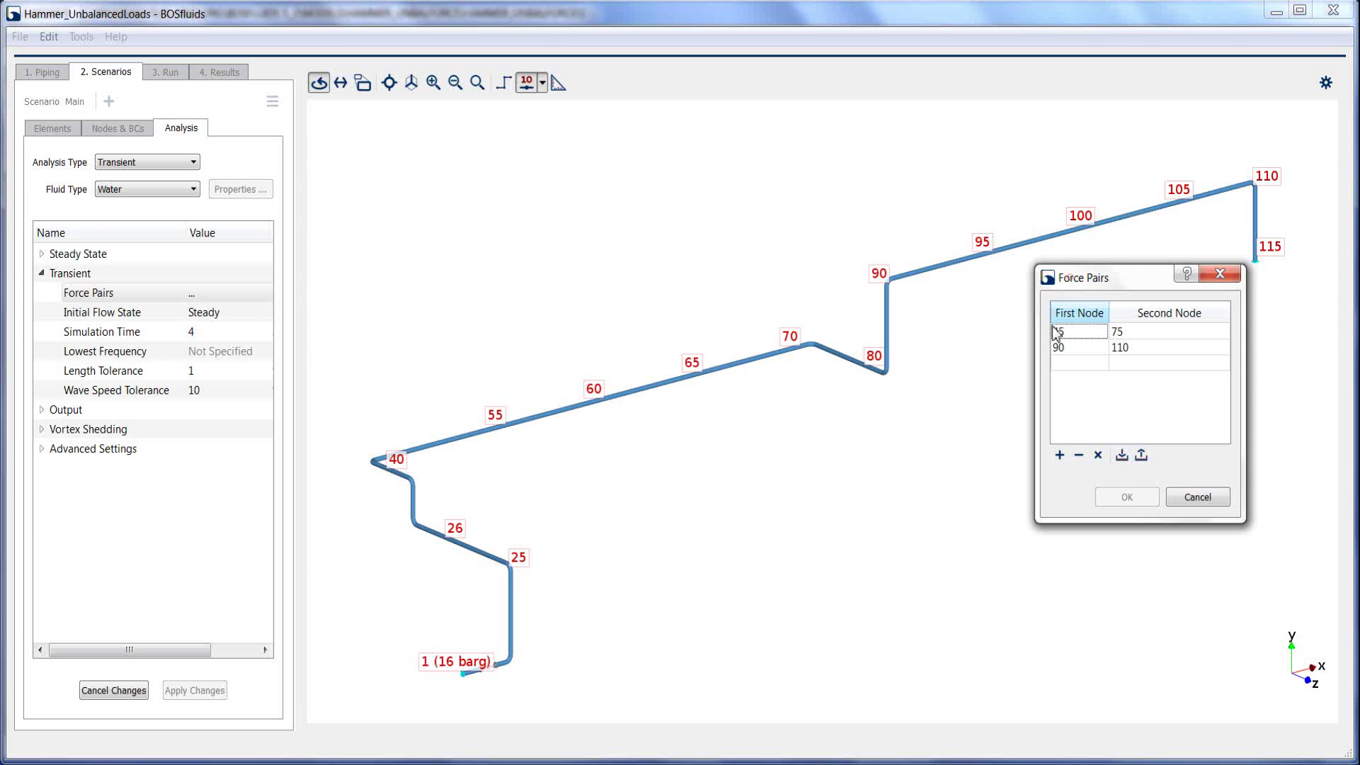
left_click(1058, 352)
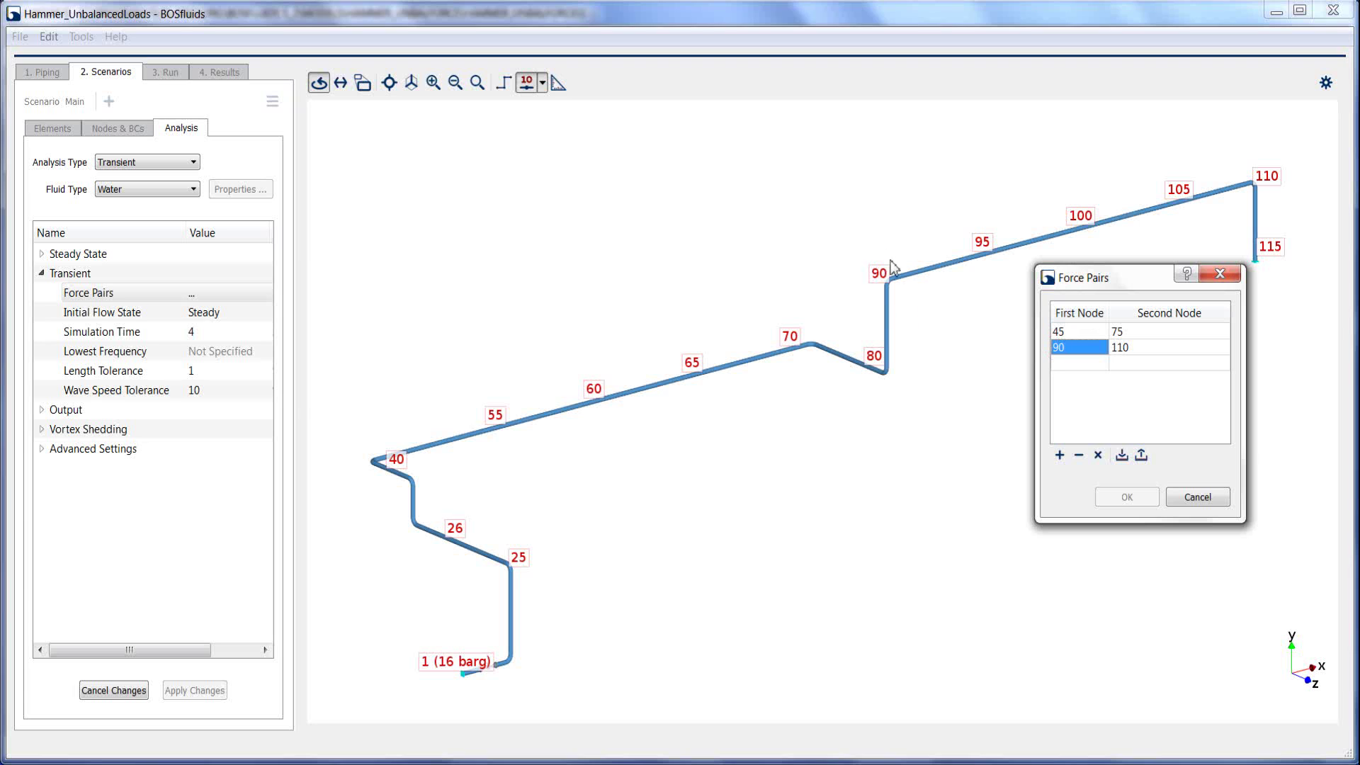
left_click(1140, 349)
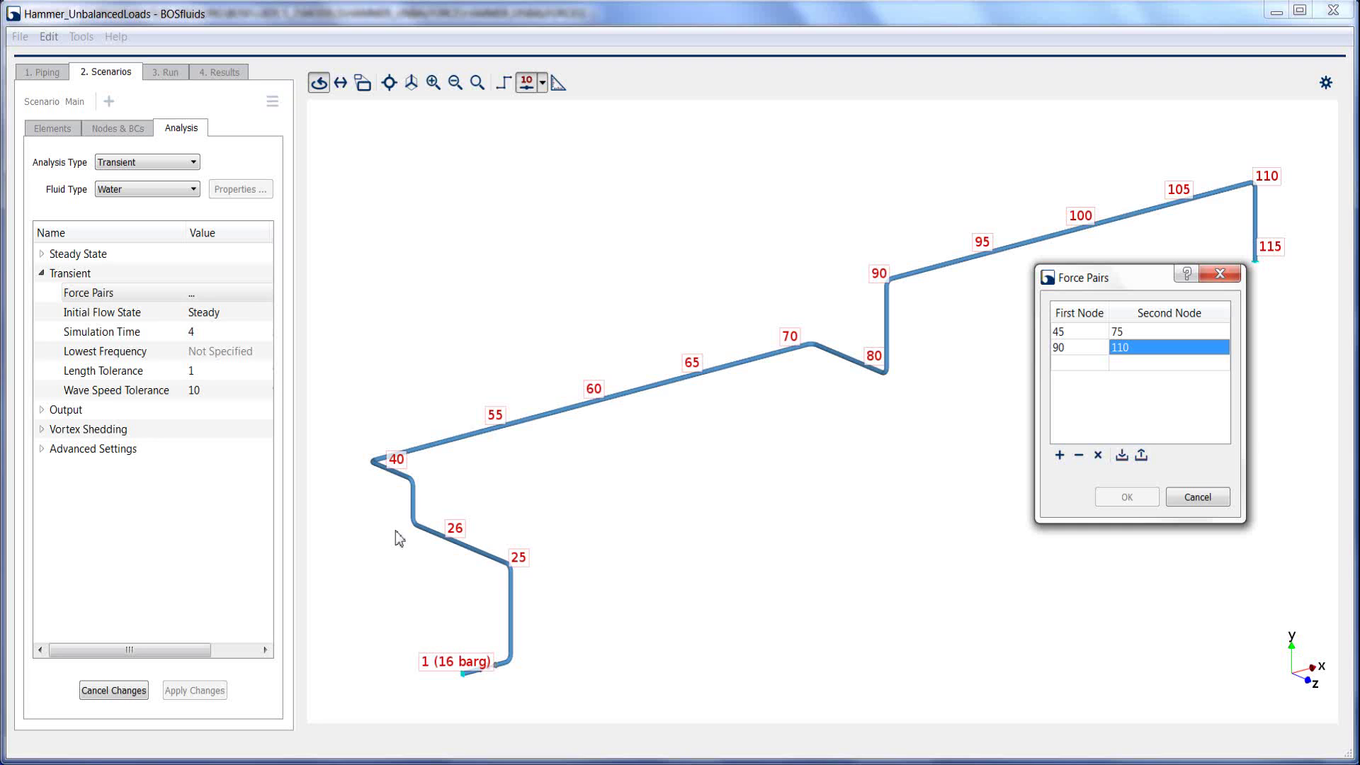
left_click(1068, 363)
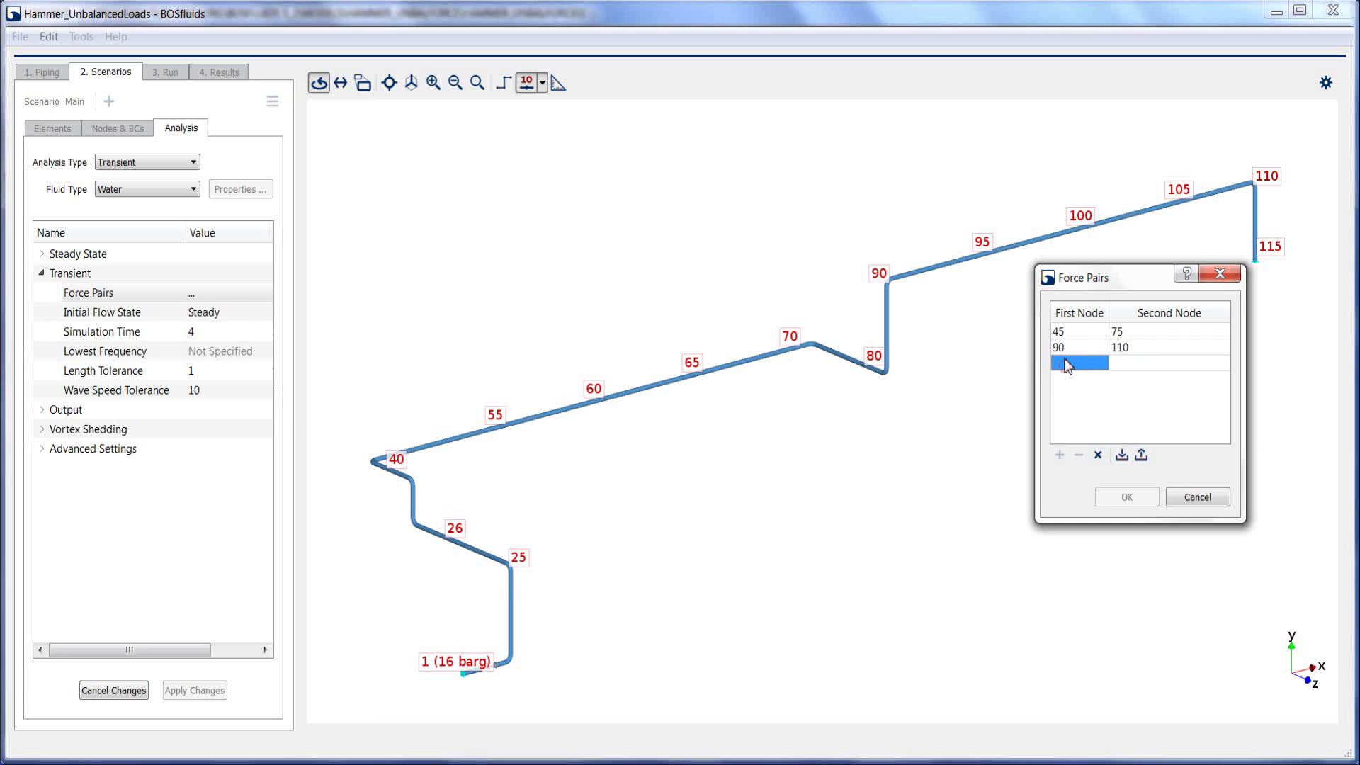
type("25")
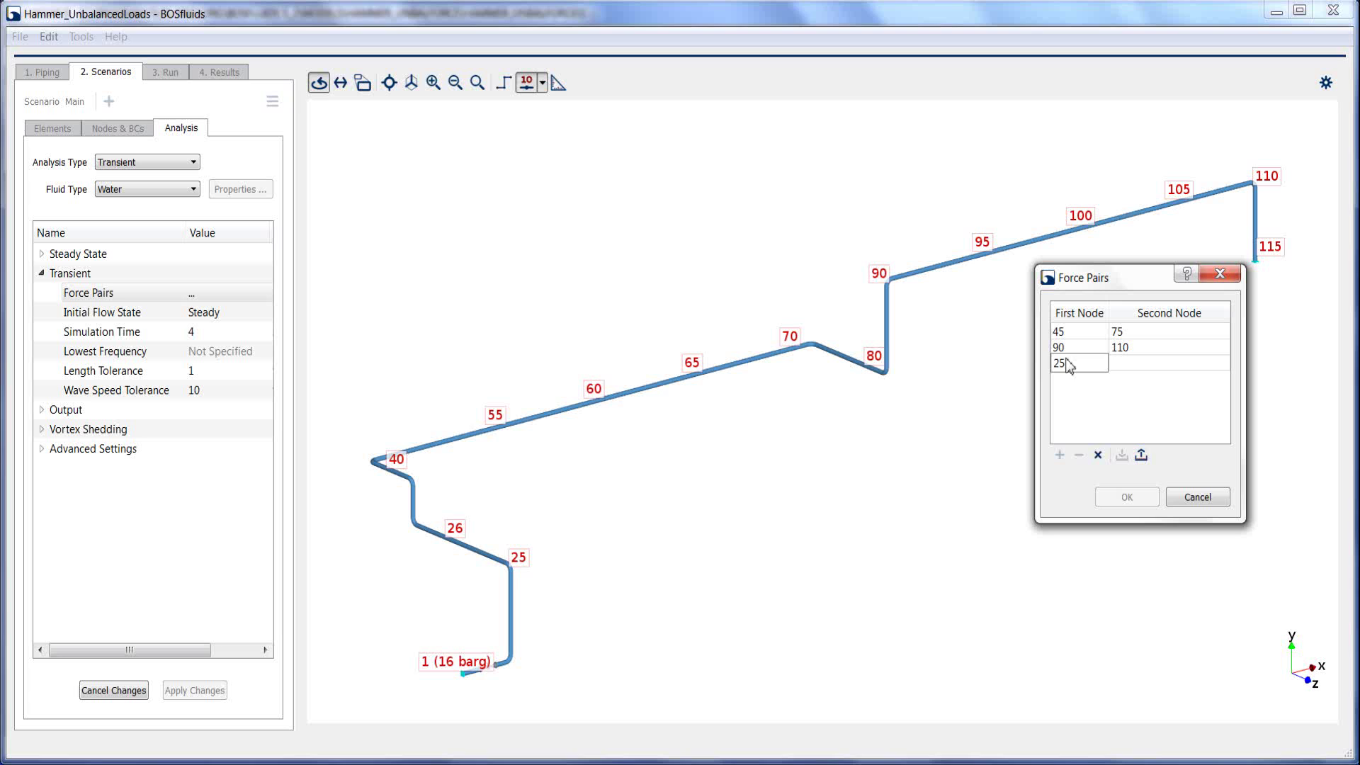
left_click(1138, 368)
type("30")
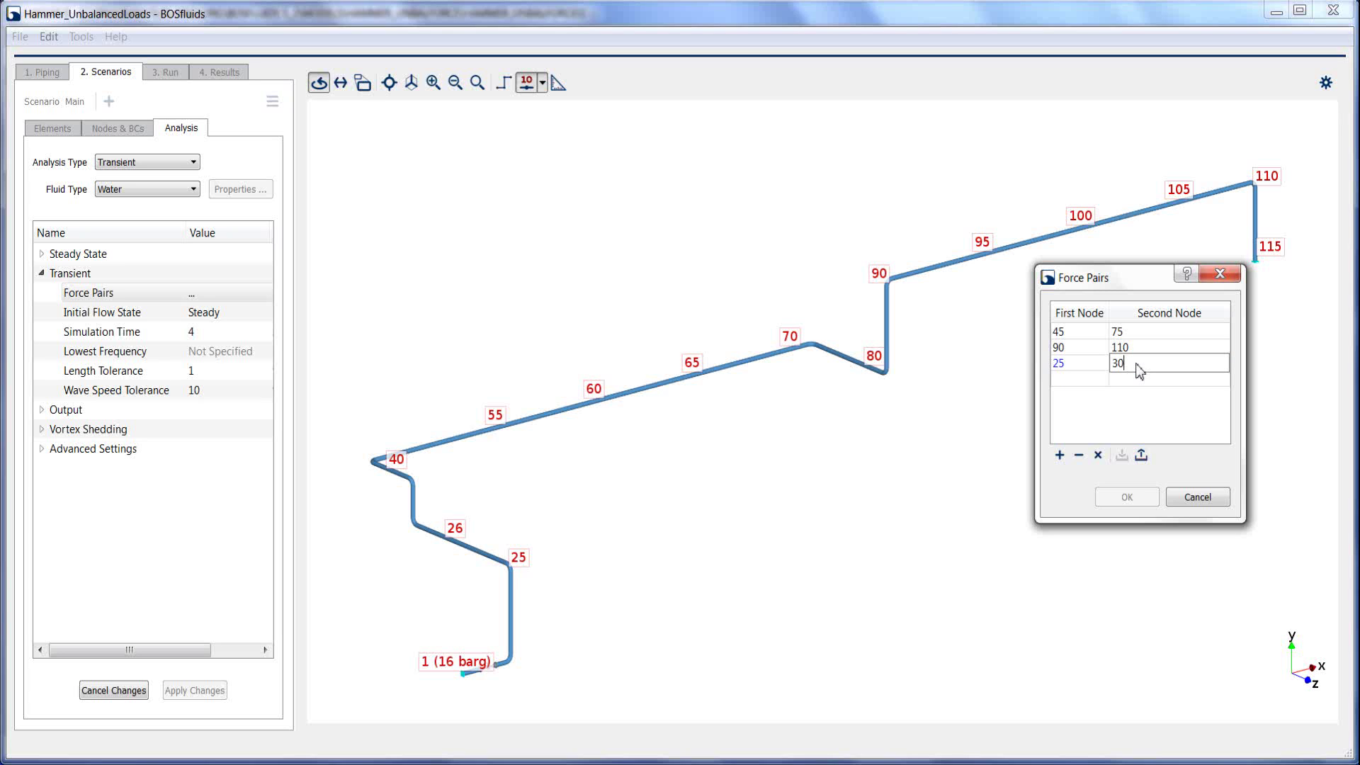
left_click(1094, 415)
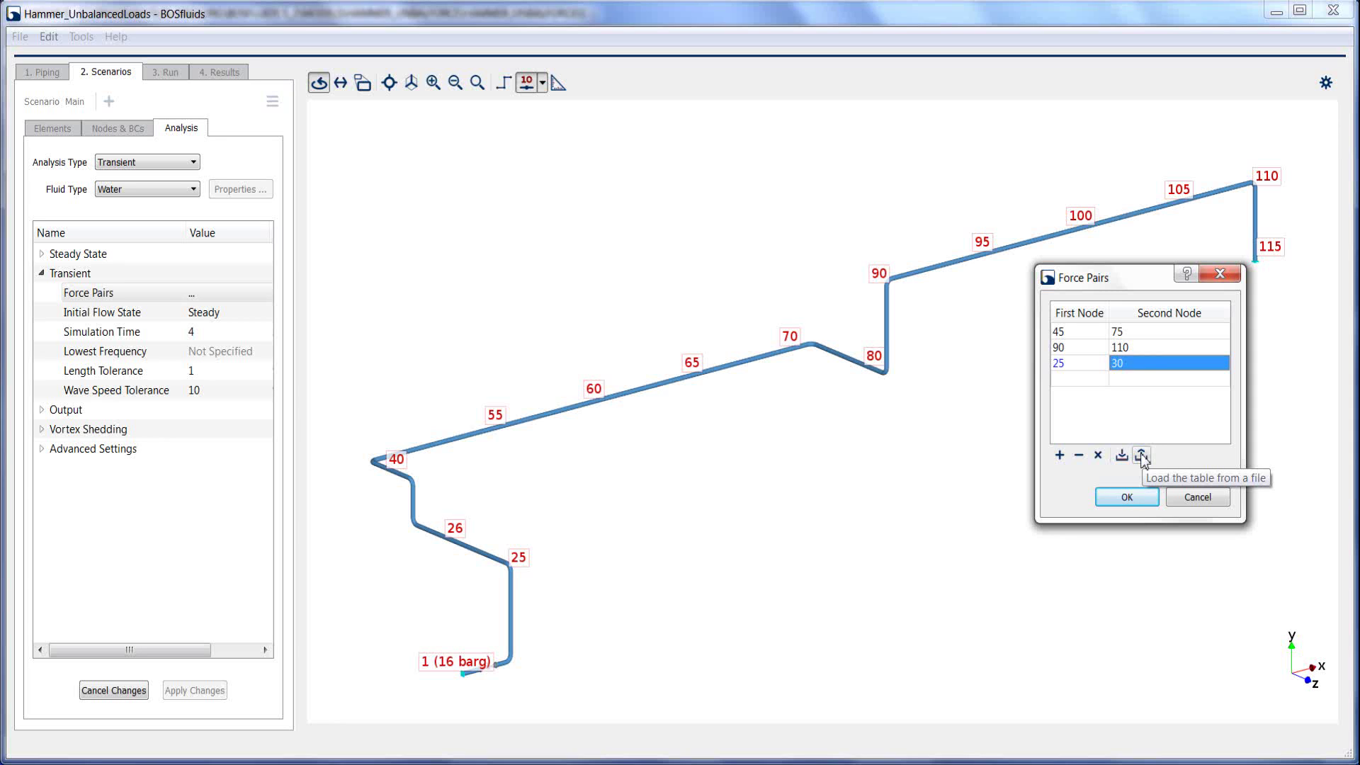
left_click(1131, 498)
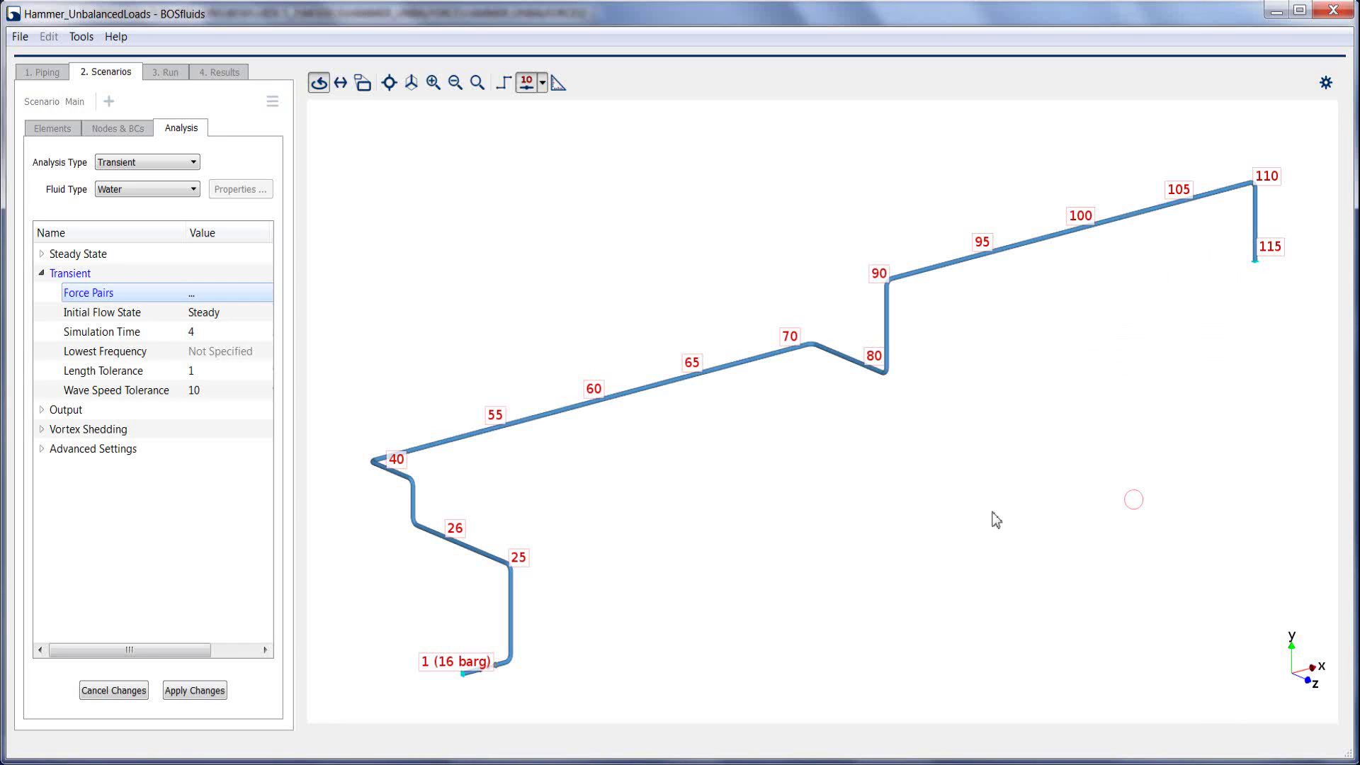
left_click(192, 695)
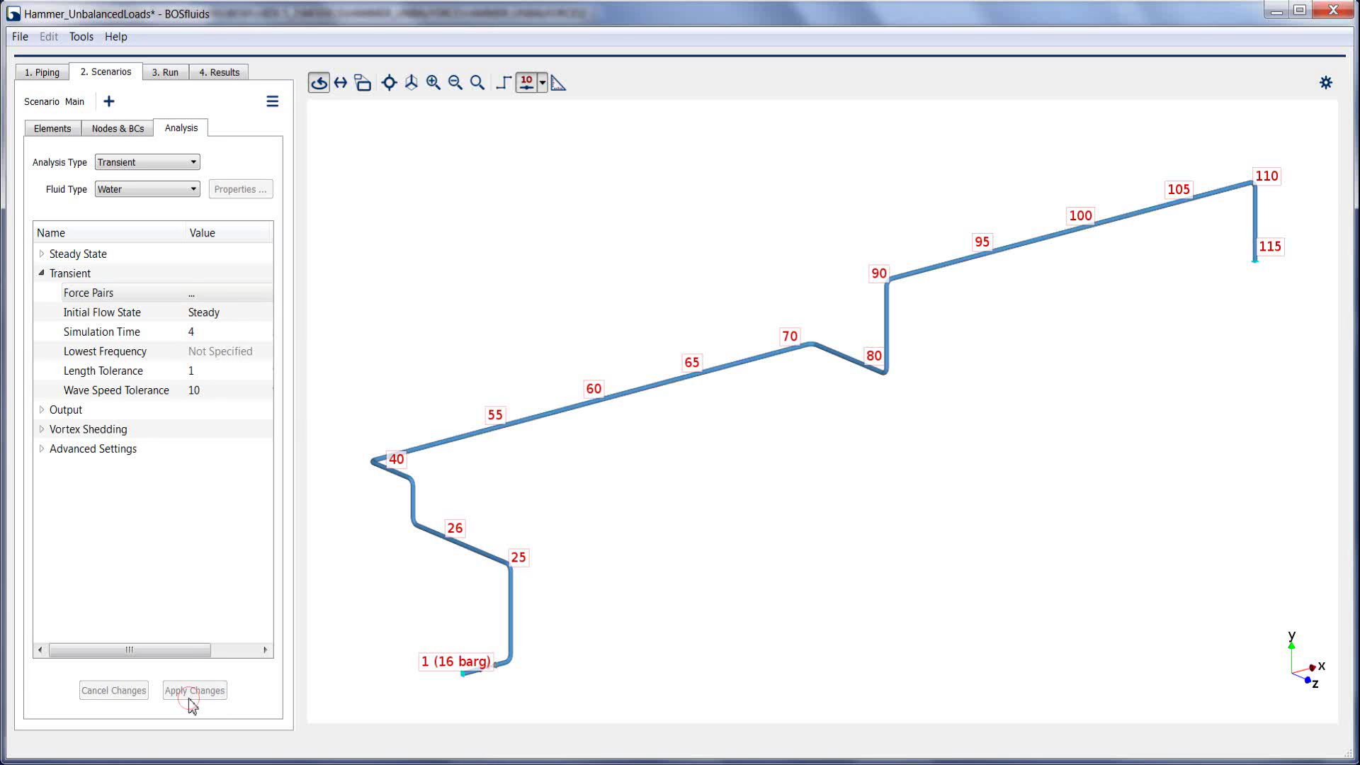
Step: Run the Main scenario's transient calculation and view the flow rate results at time 0
left_click(165, 71)
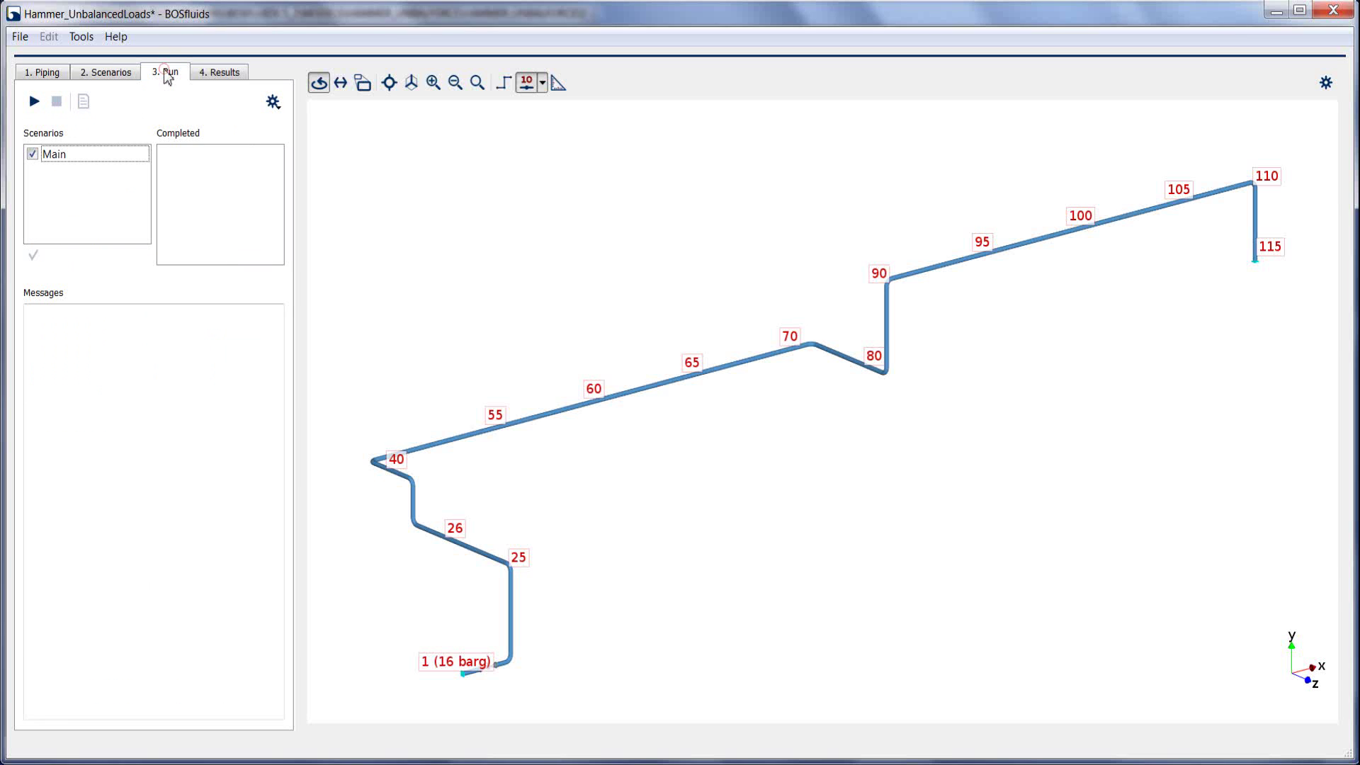
left_click(35, 102)
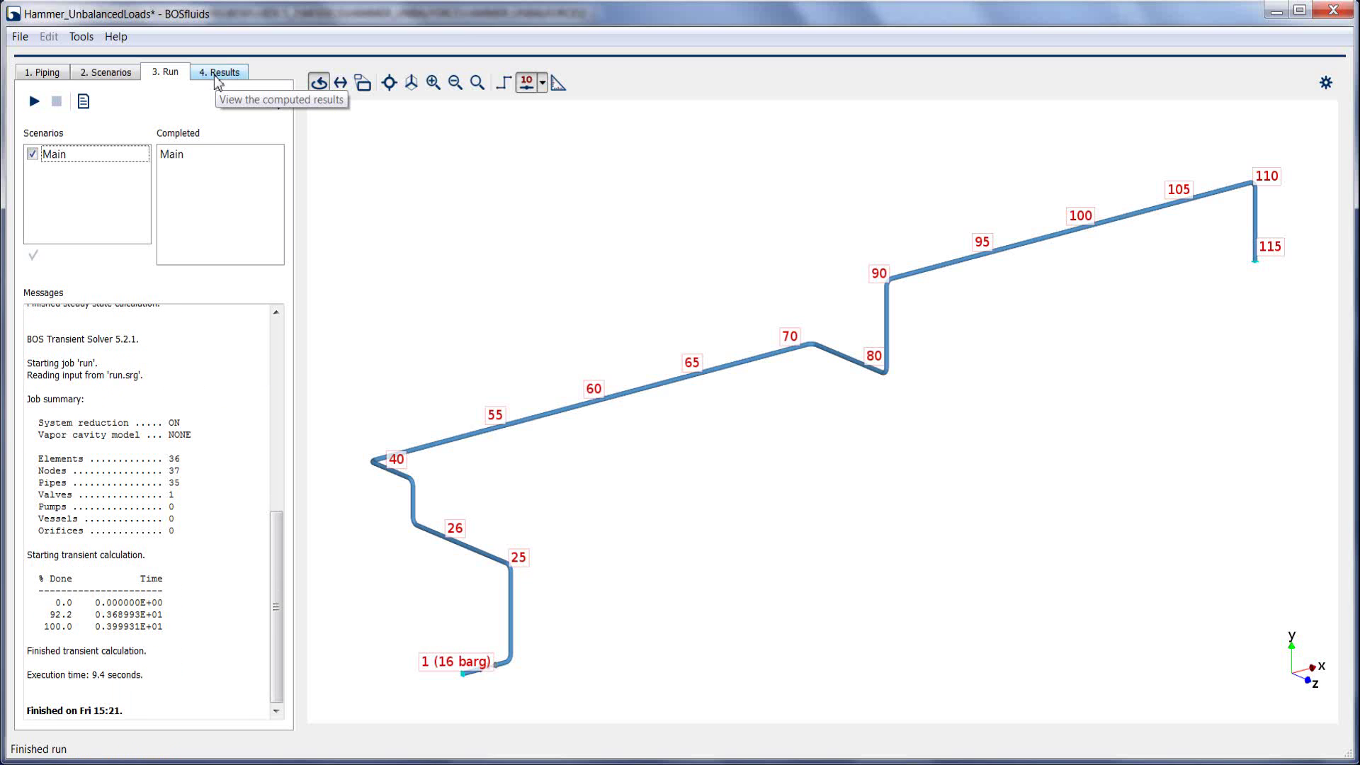
left_click(213, 75)
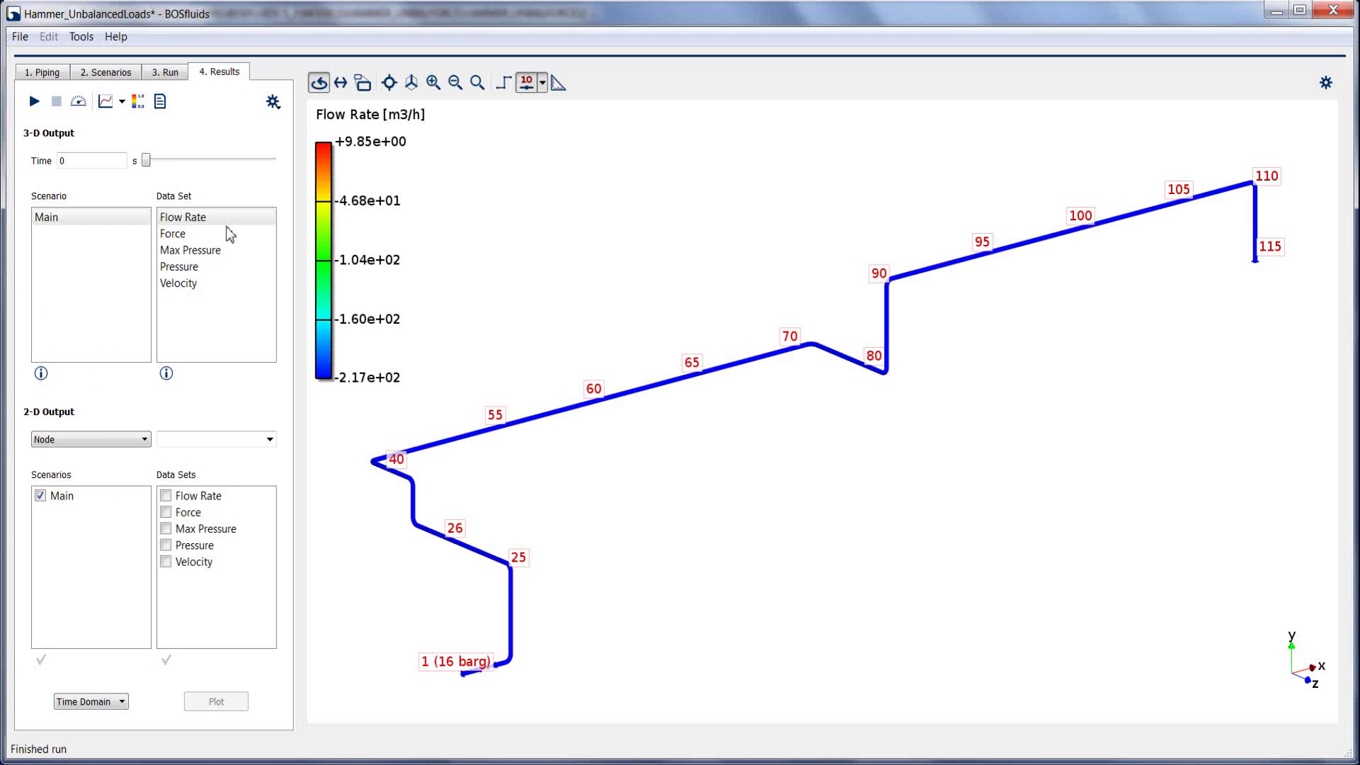
Step: Set the 2-D output to plot Force over time at node 60
left_click(165, 514)
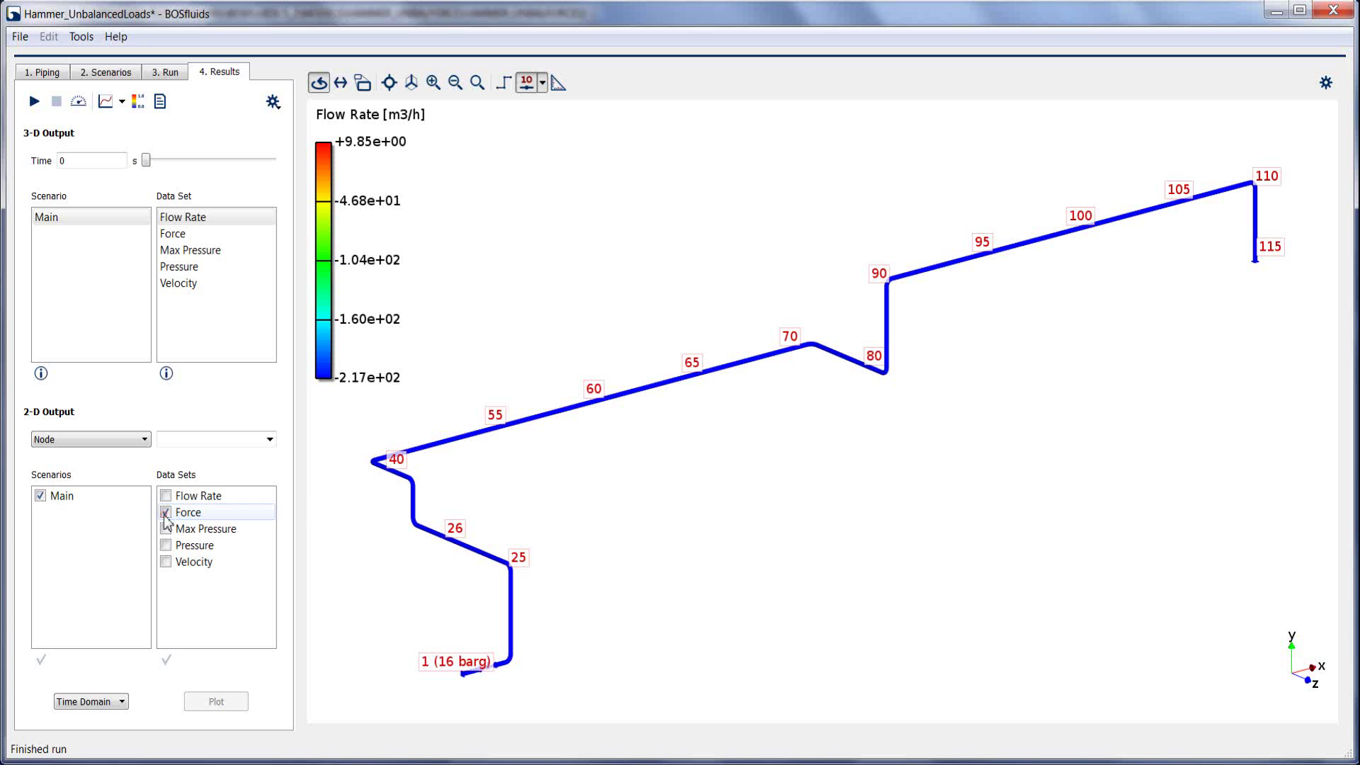
left_click(594, 402)
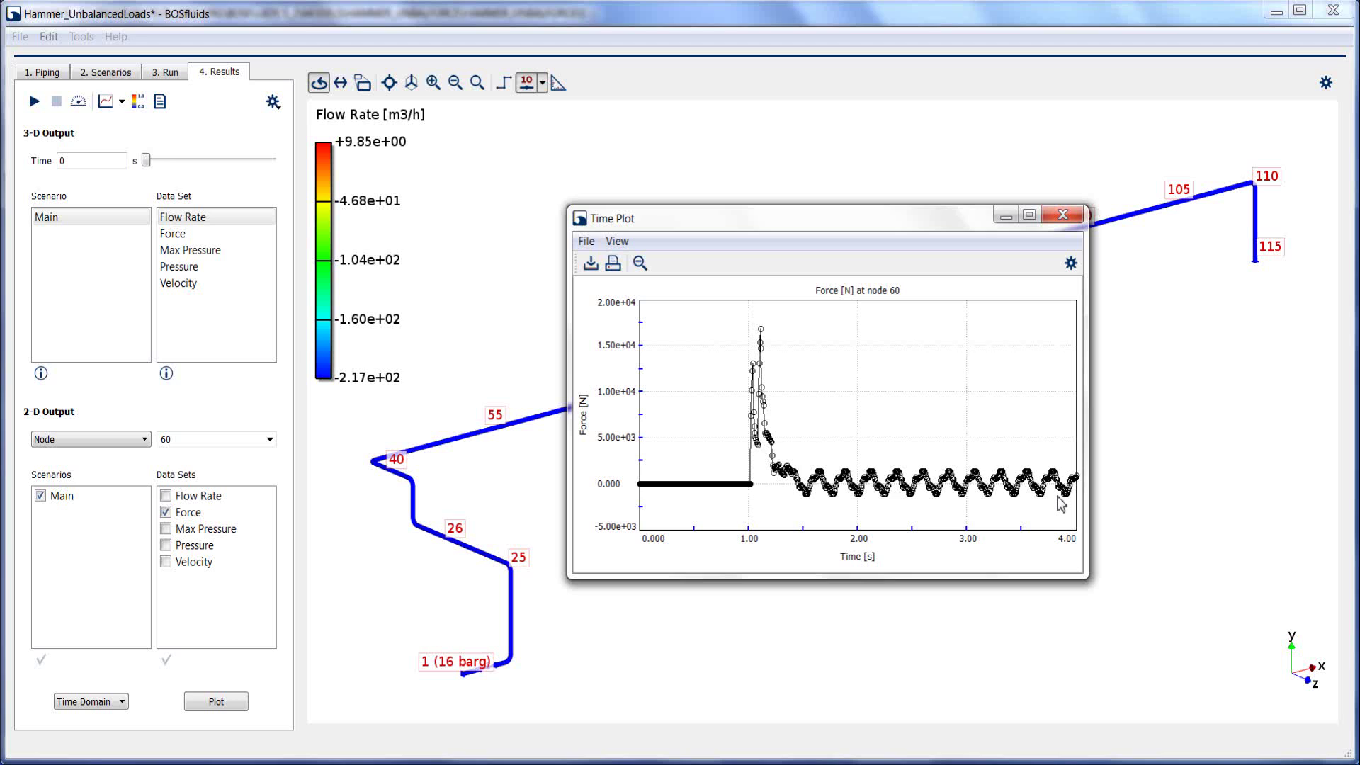
mouse_move(1061, 503)
Step: Close the force plot and export unbalanced forces as Caesar II files, including pair 25–30
left_click(1062, 214)
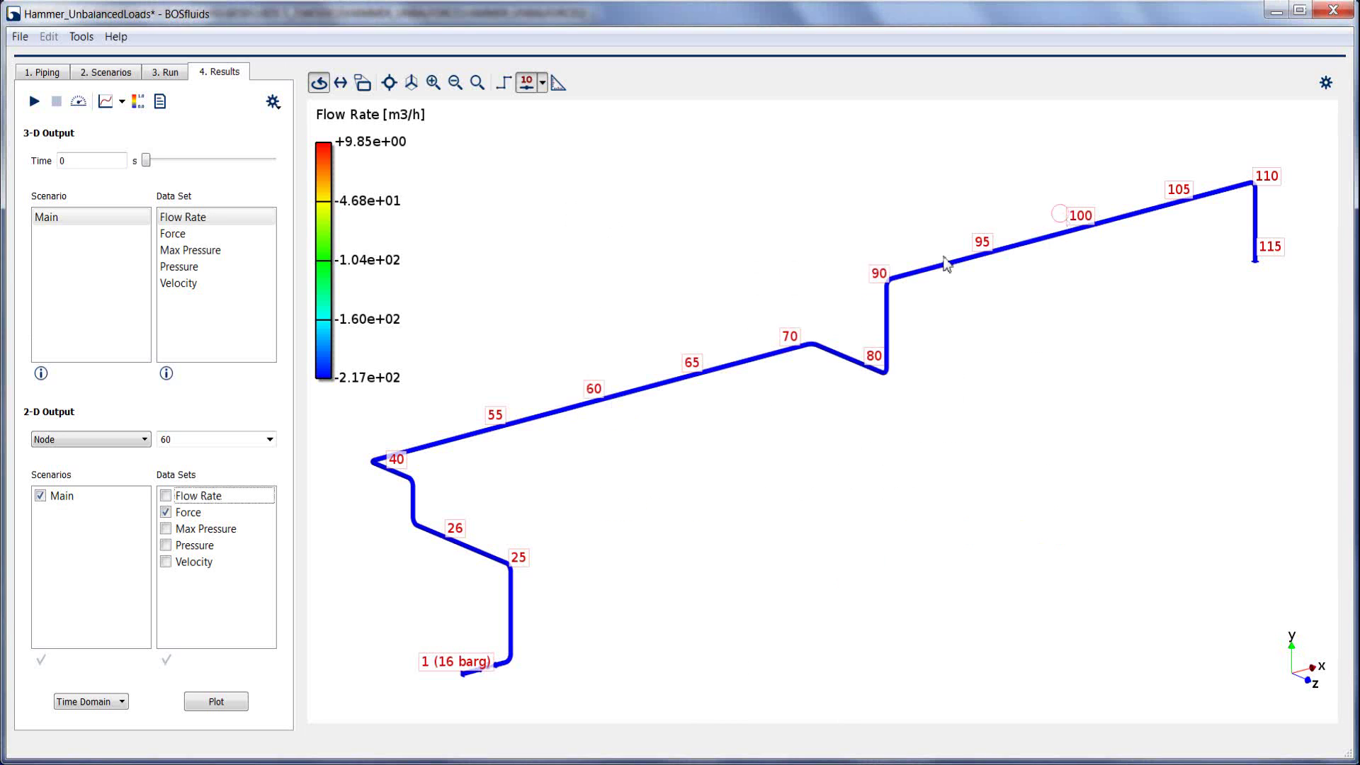
left_click(82, 37)
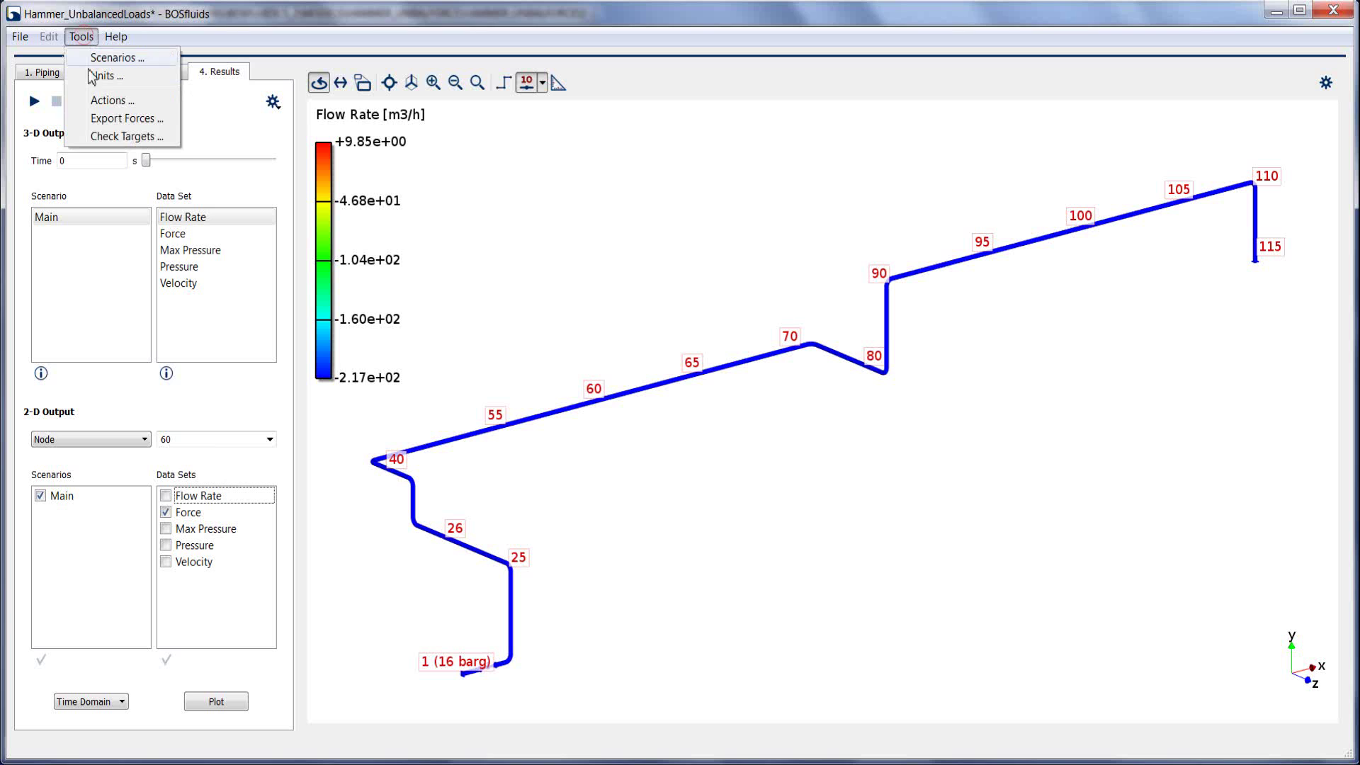
left_click(97, 124)
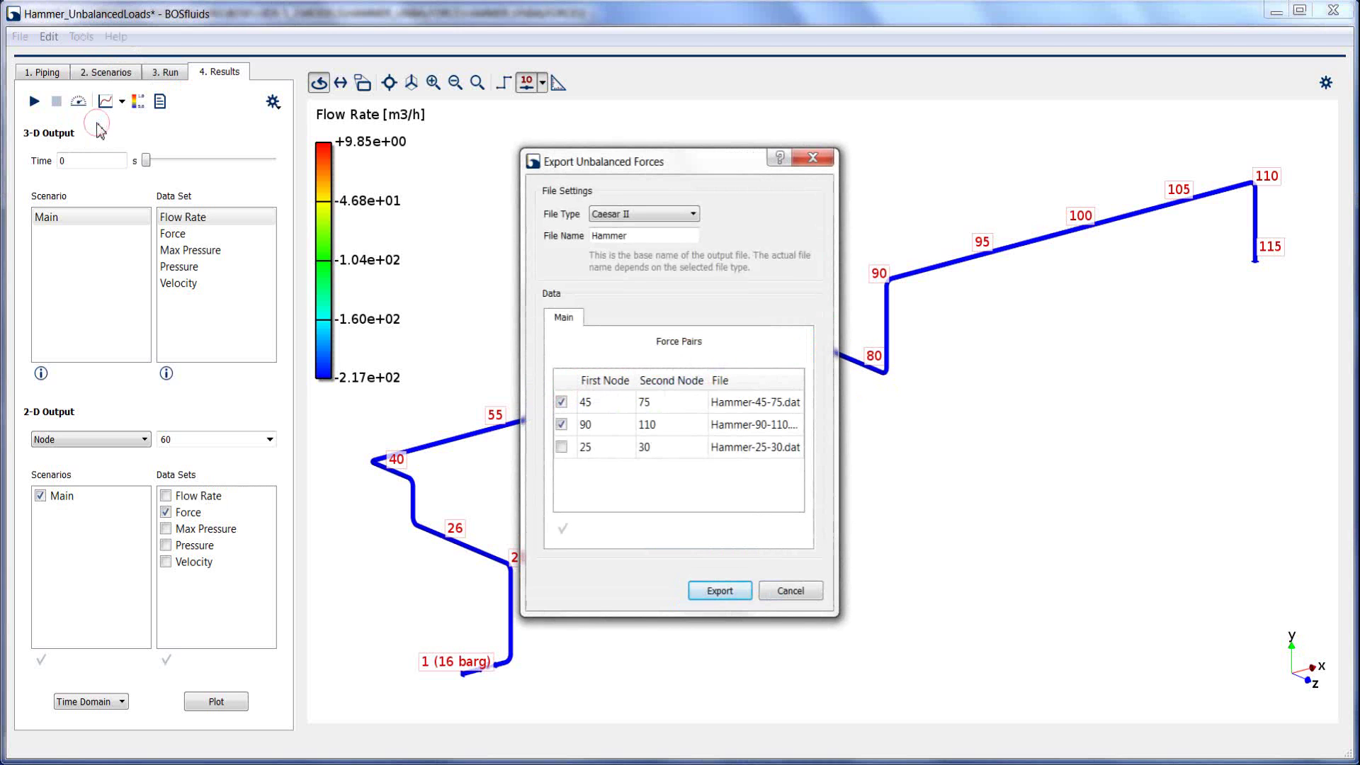
left_click(694, 215)
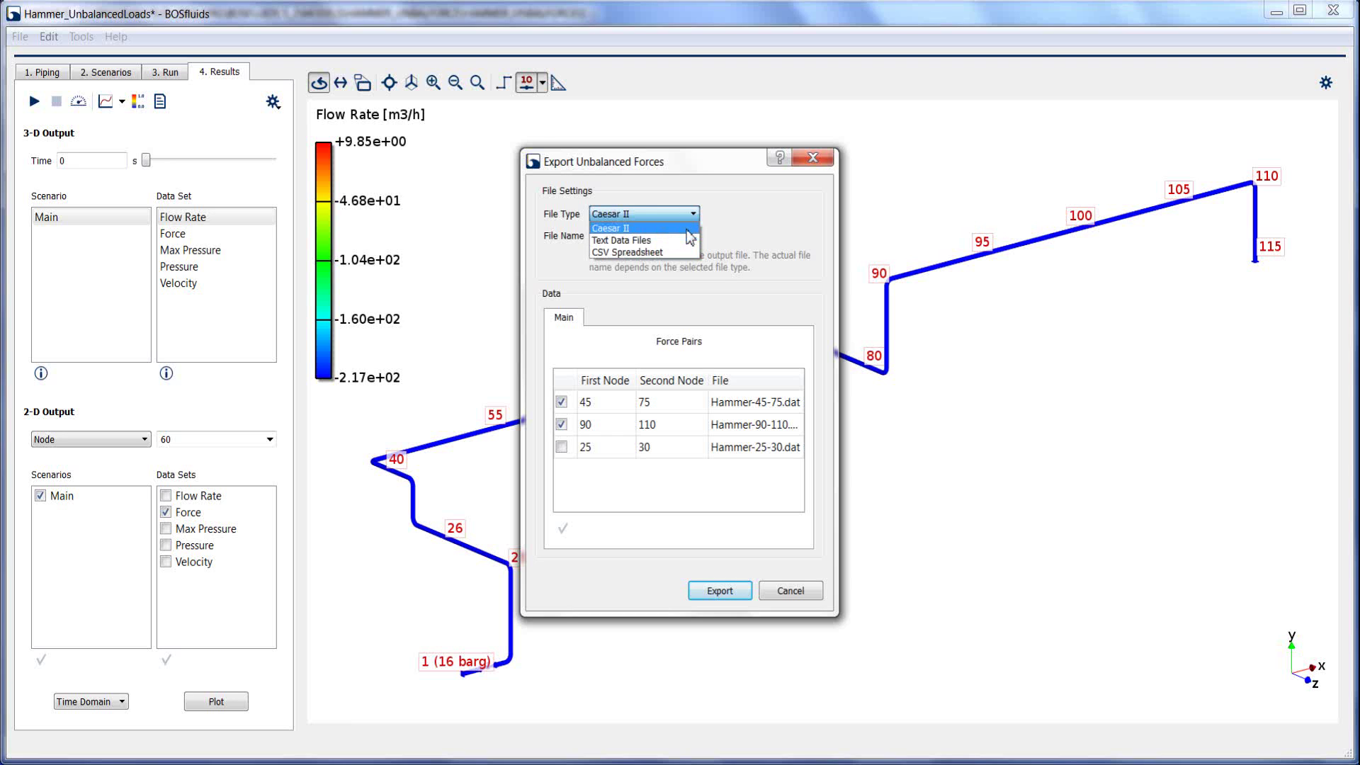
left_click(686, 230)
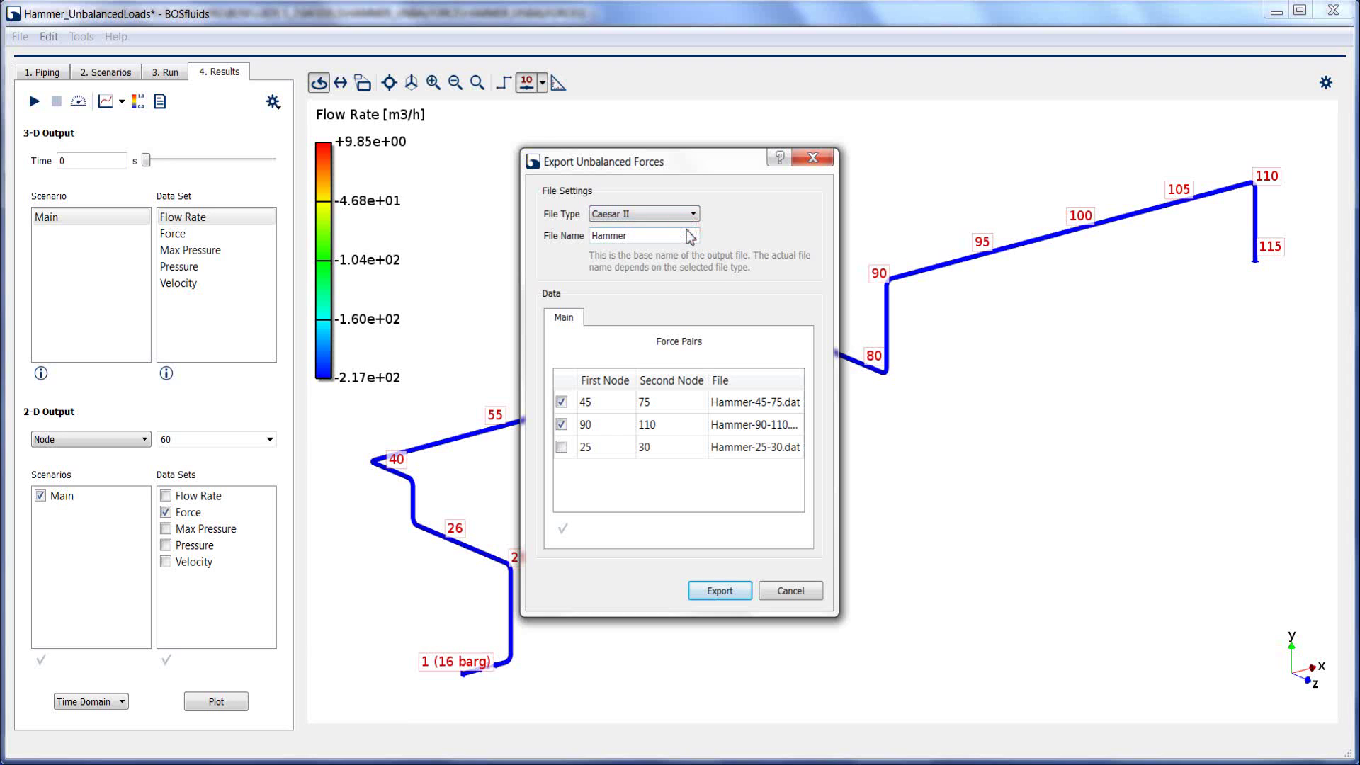
left_click(560, 448)
Step: Switch to CAESAR II, adjust the Hammer model view, and open the Time History dynamic analysis
mouse_move(711, 761)
left_click(712, 700)
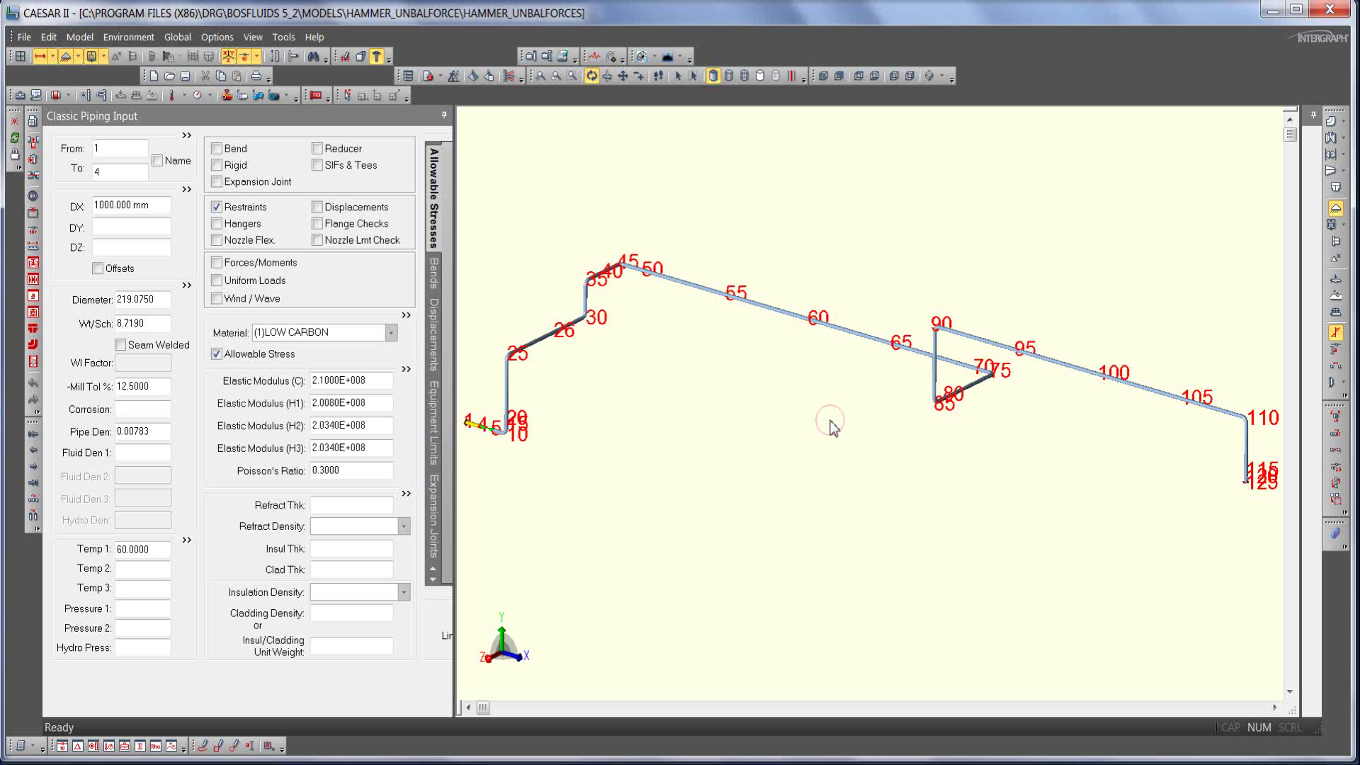
scroll(826, 421, "up", 2)
left_click_drag(826, 419, 801, 395)
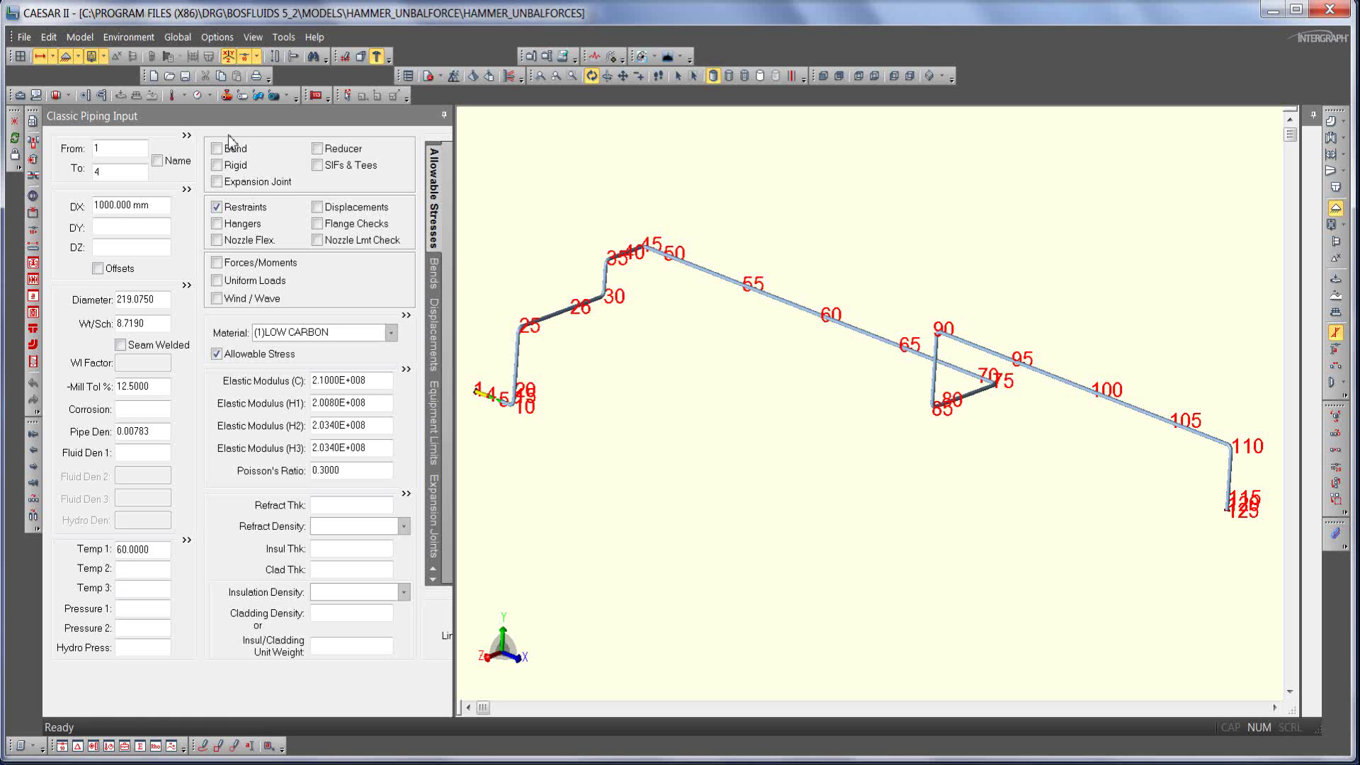
left_click(510, 75)
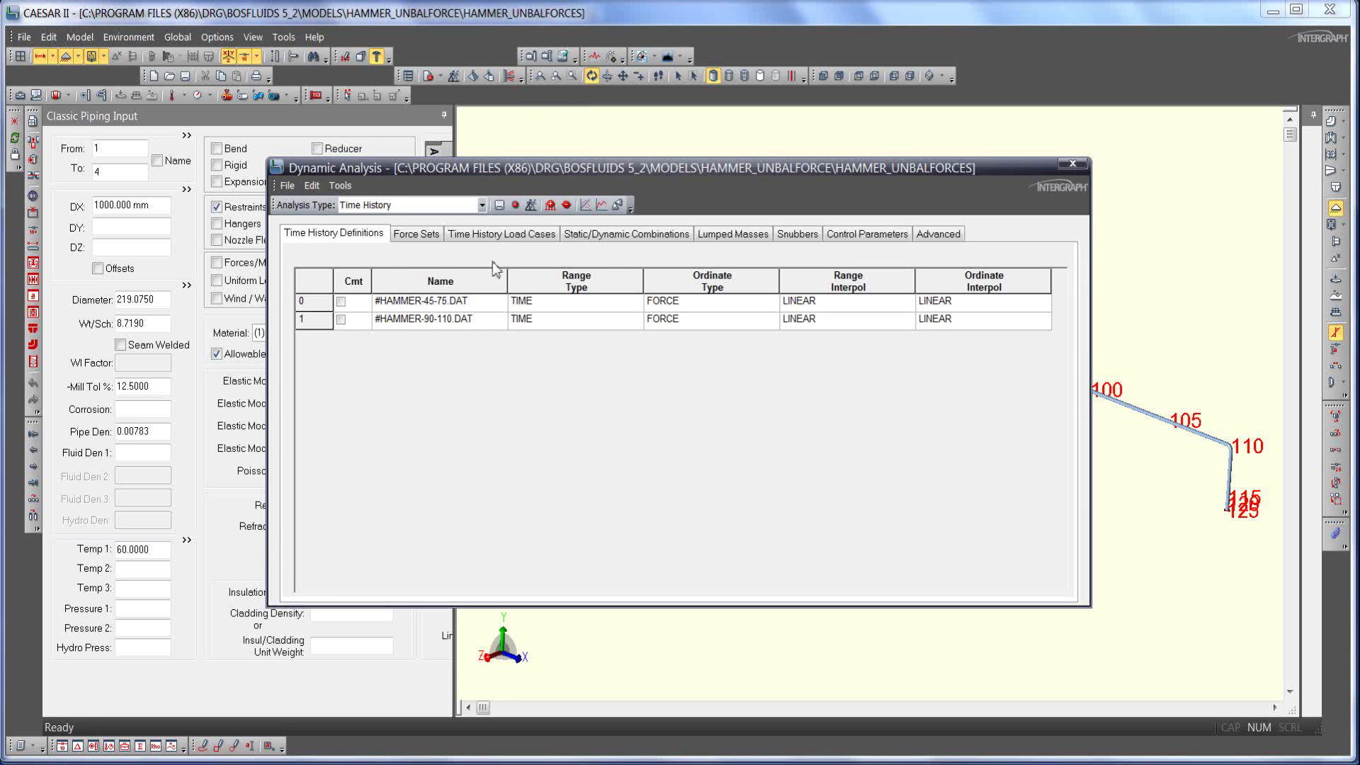
Step: Add a time history row named #Hammer-25-30.dat with TIME range and FORCE ordinate
left_click(550, 205)
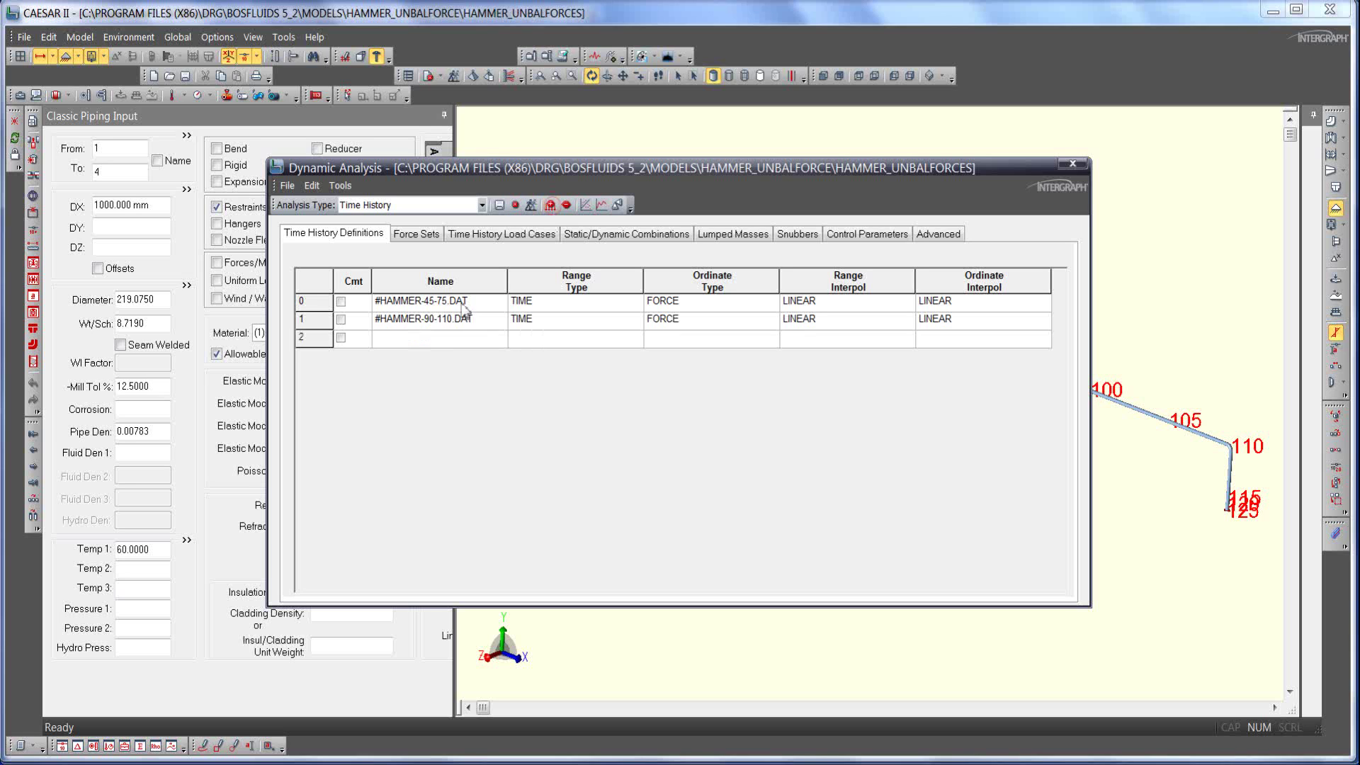
left_click(435, 338)
type("#Hammer-25-30.dat")
left_click(568, 346)
left_click(637, 339)
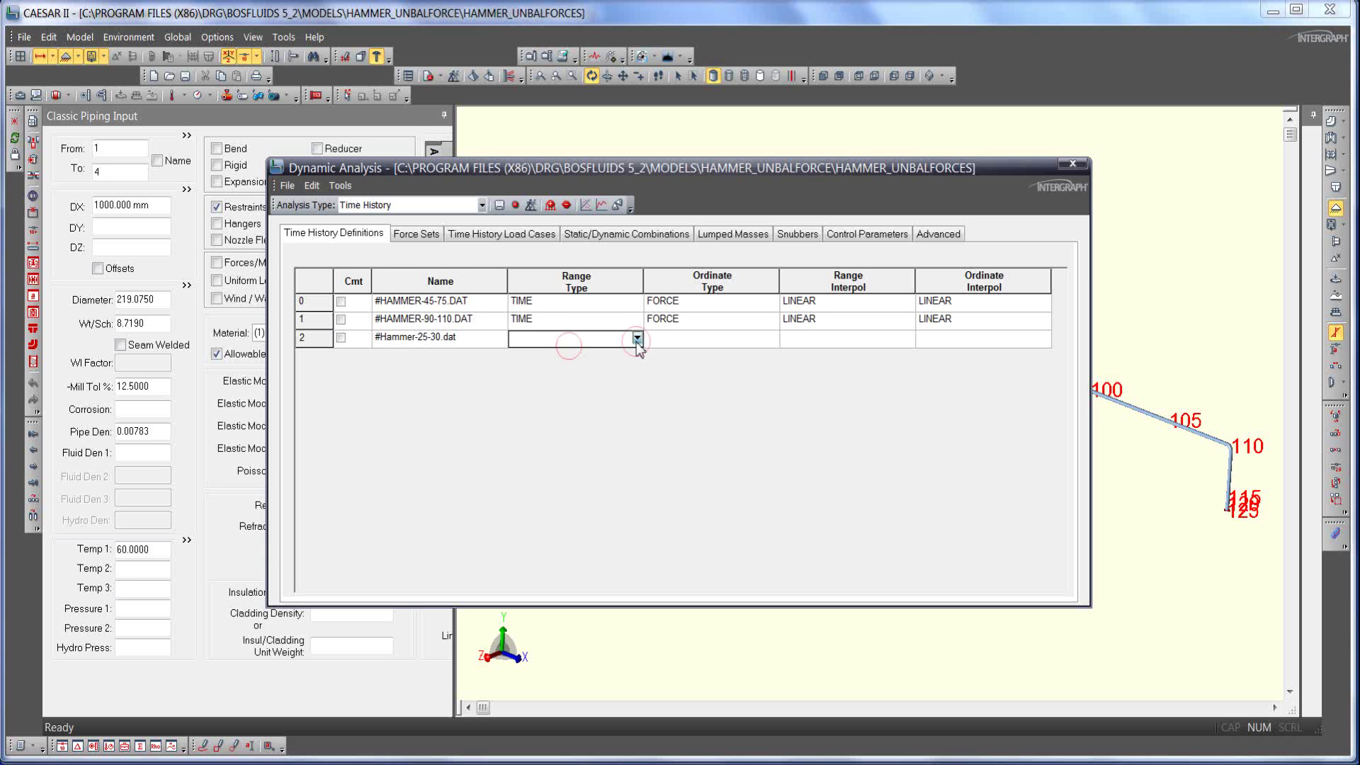
left_click(560, 353)
left_click(774, 340)
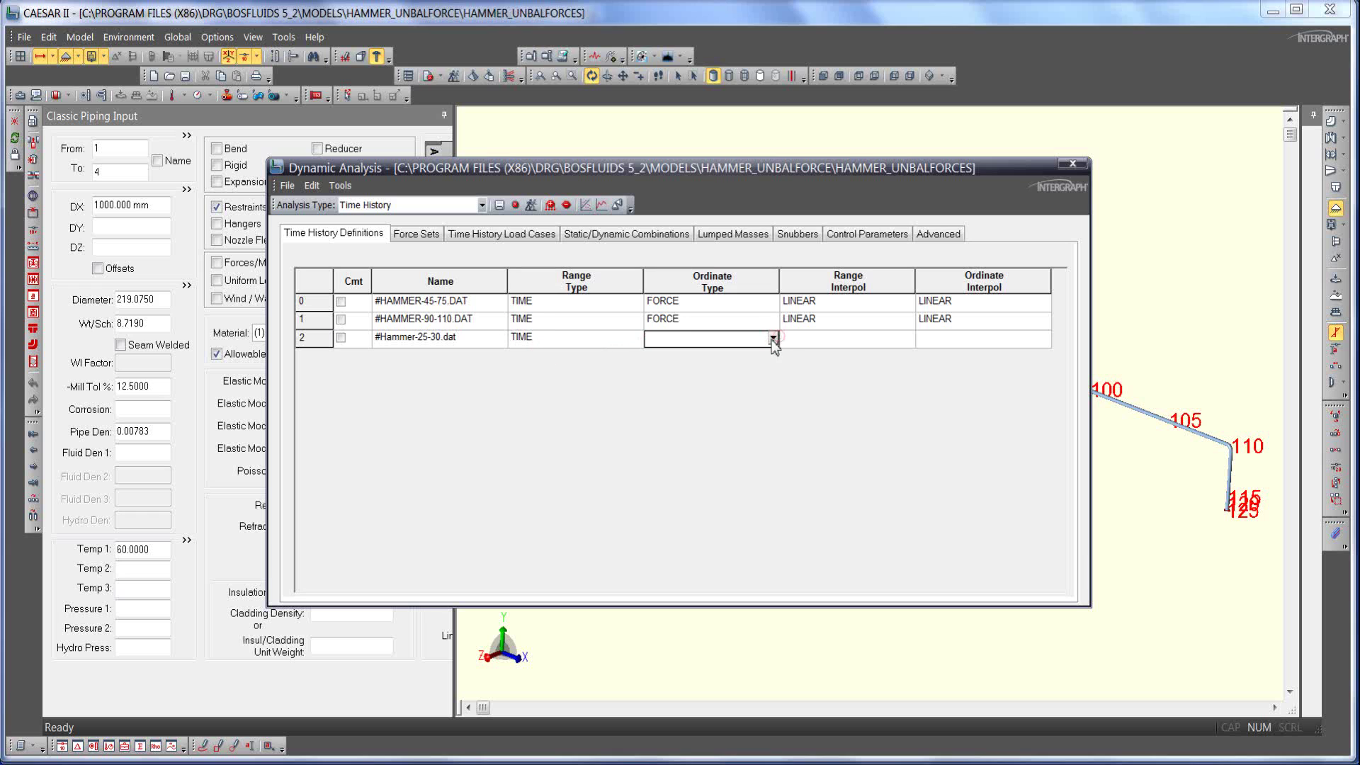
left_click(774, 339)
left_click(693, 356)
Step: Set both range and ordinate interpolation of the new row to LINEAR
left_click(884, 331)
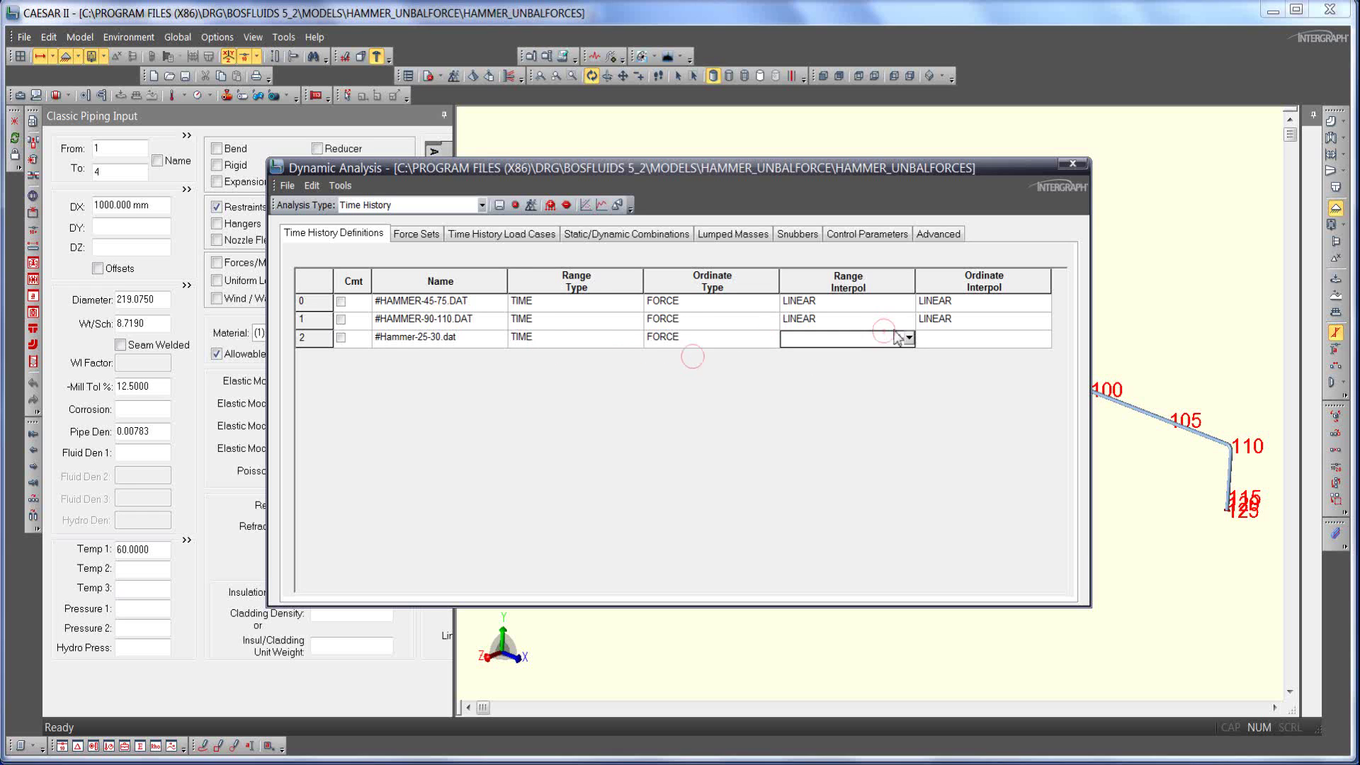
left_click(908, 338)
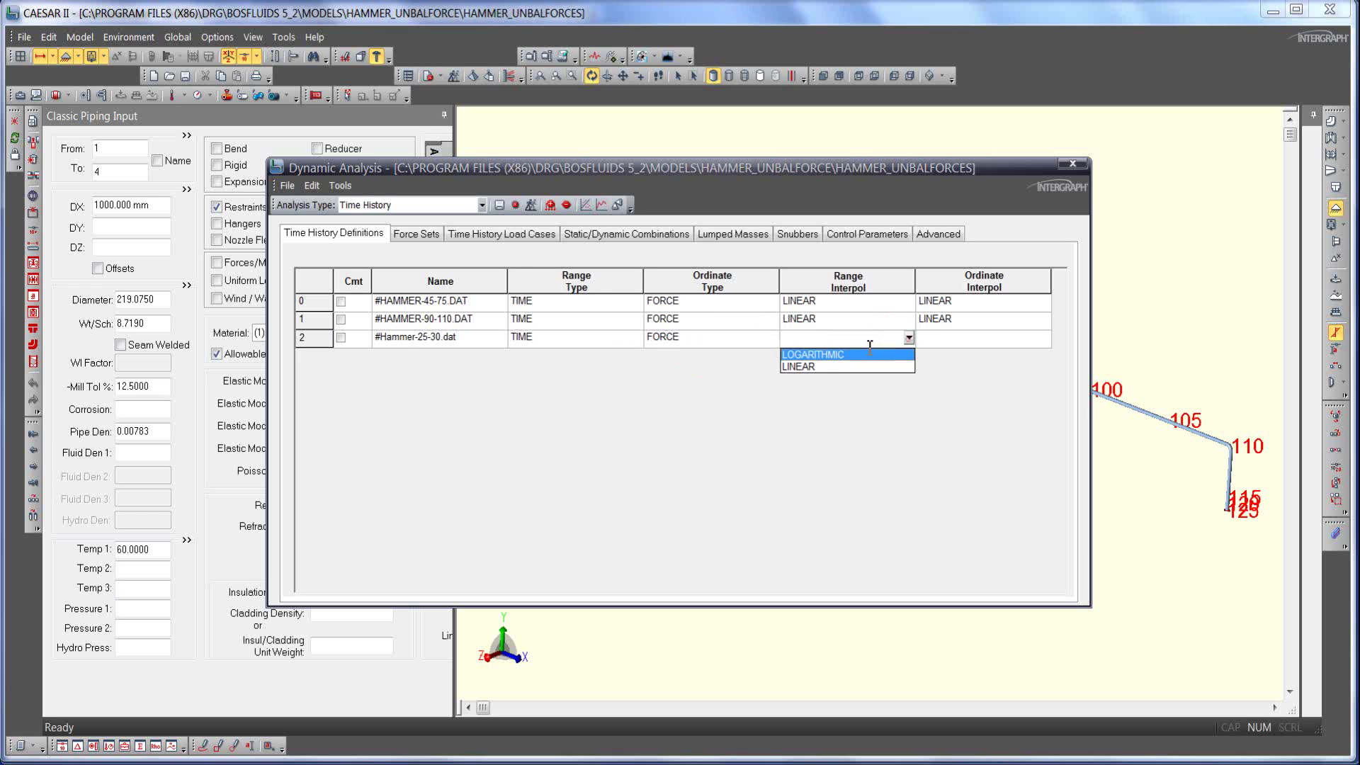
left_click(820, 367)
left_click(1015, 338)
left_click(1045, 338)
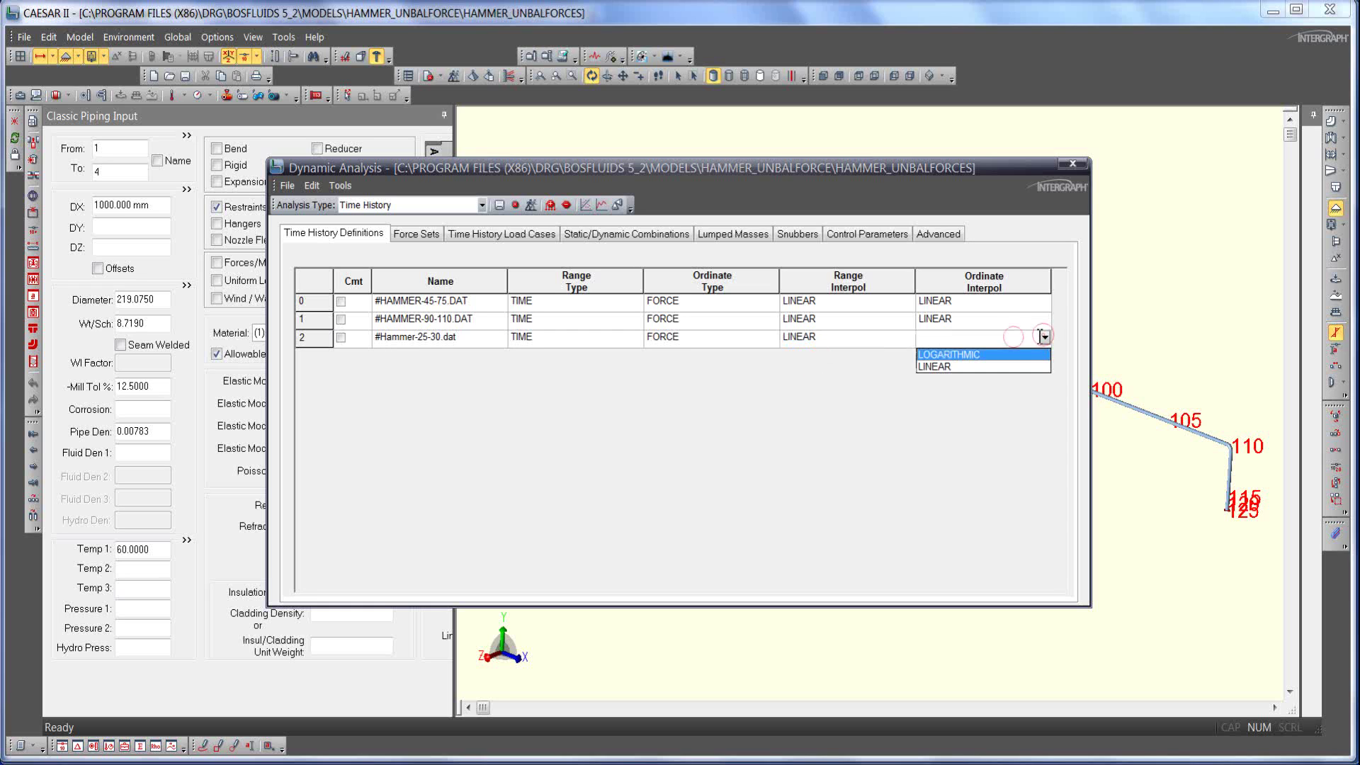
left_click(933, 368)
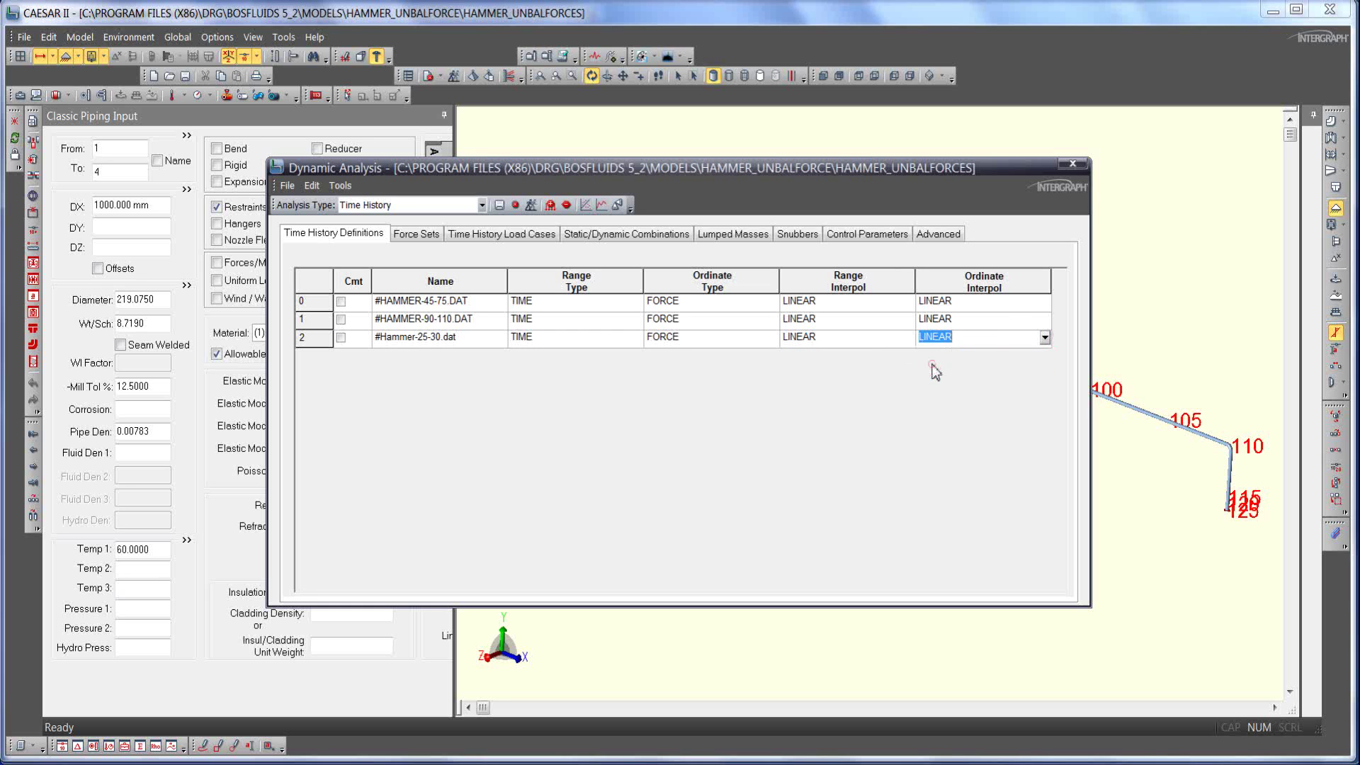
left_click(515, 207)
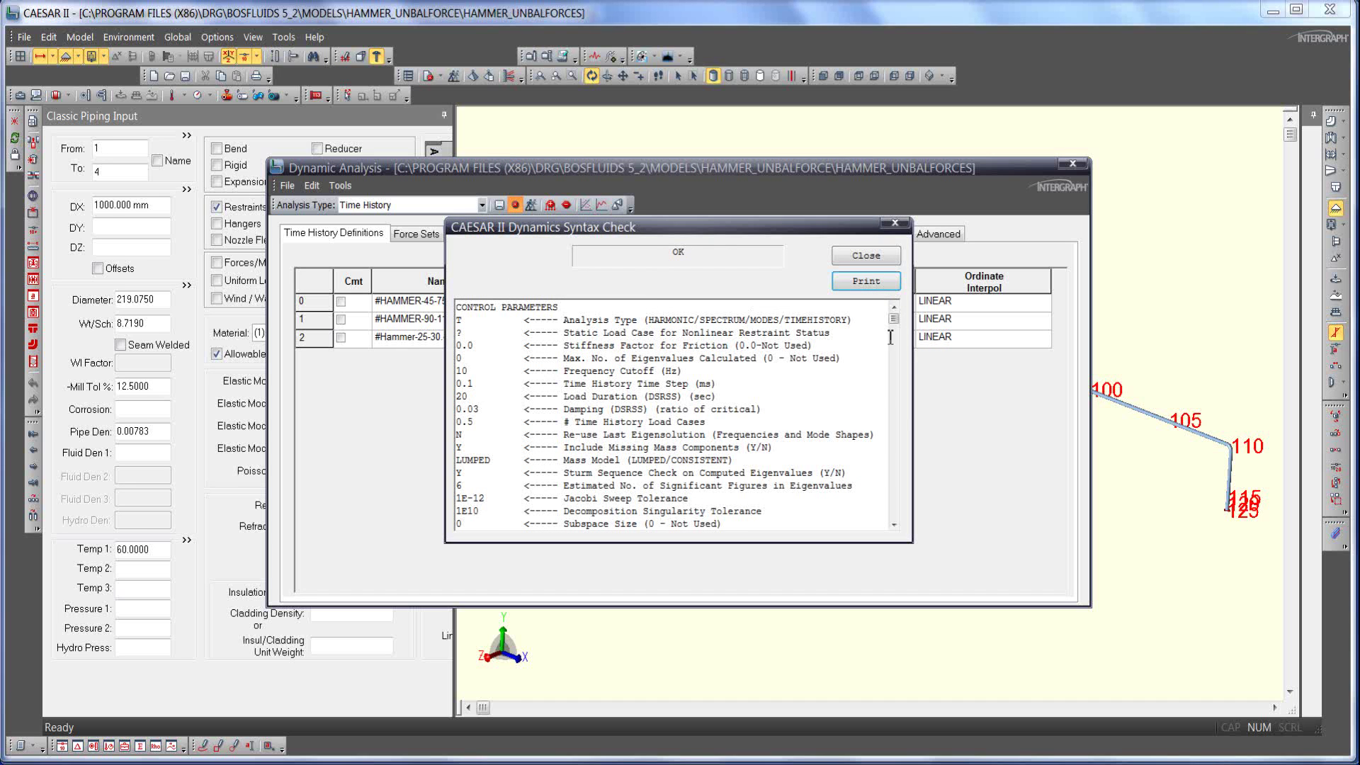
left_click(894, 525)
left_click_drag(894, 525, 894, 528)
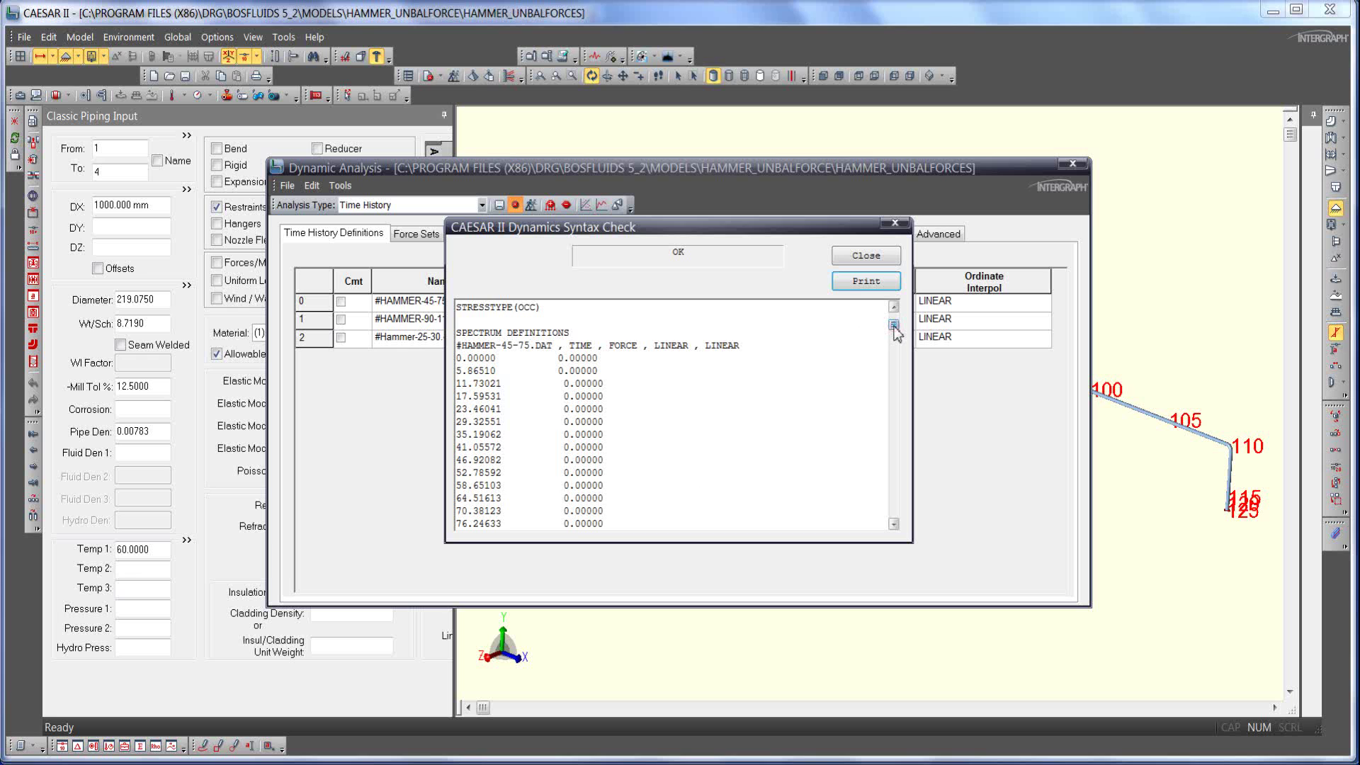
left_click_drag(895, 327, 914, 521)
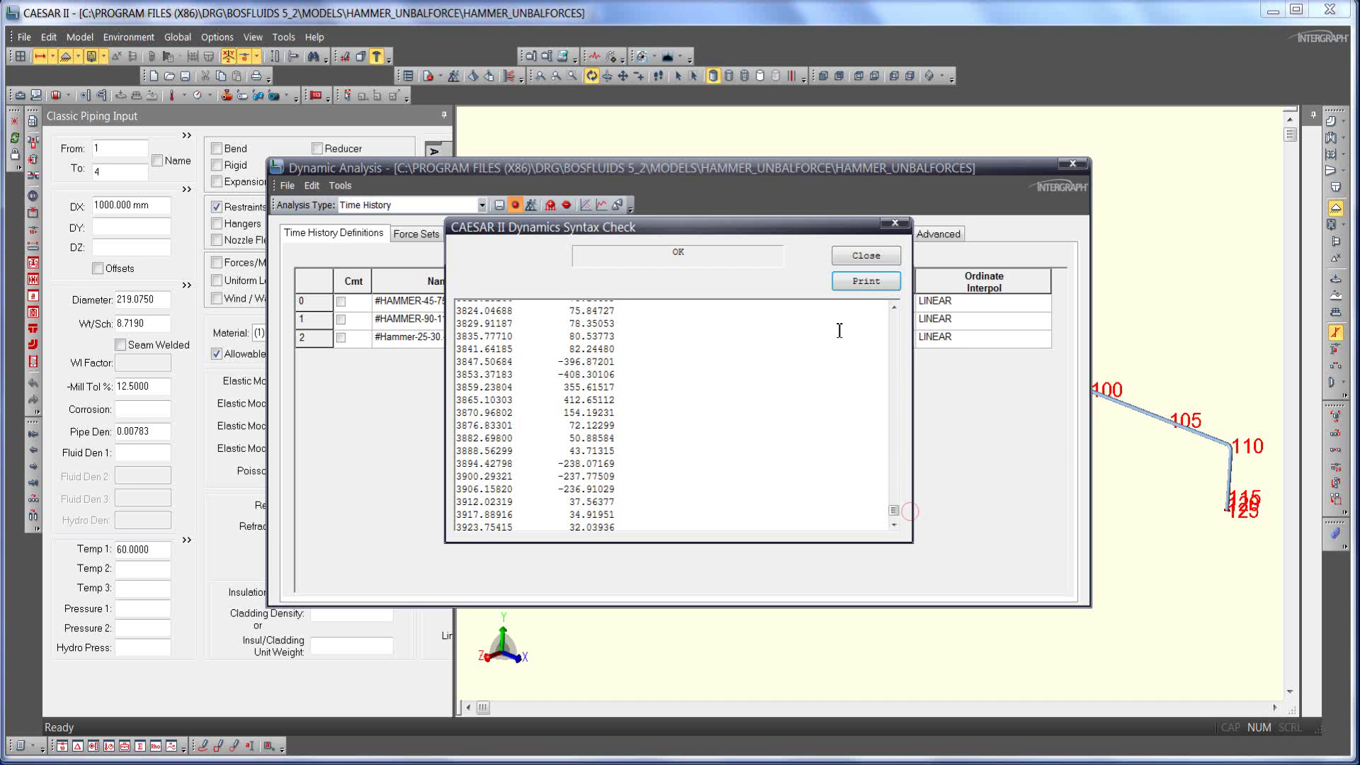
left_click(874, 258)
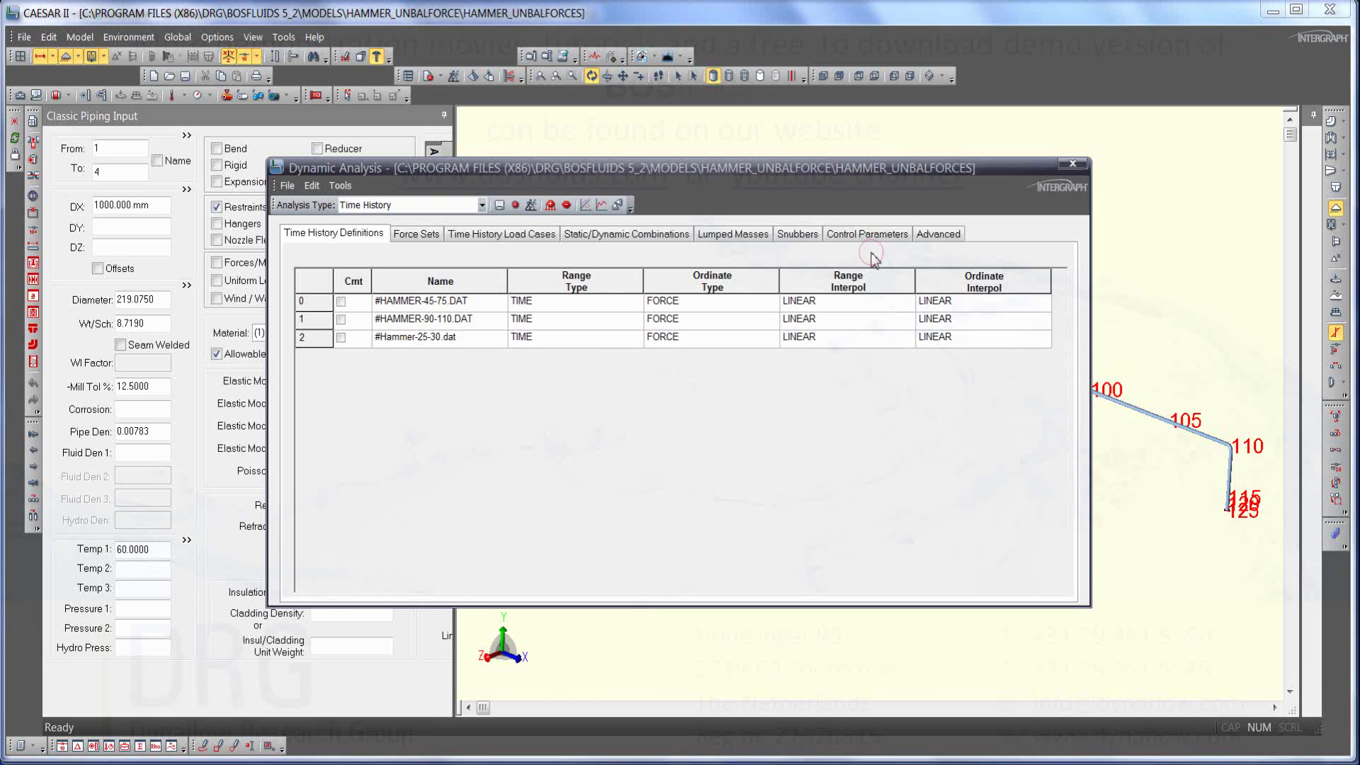